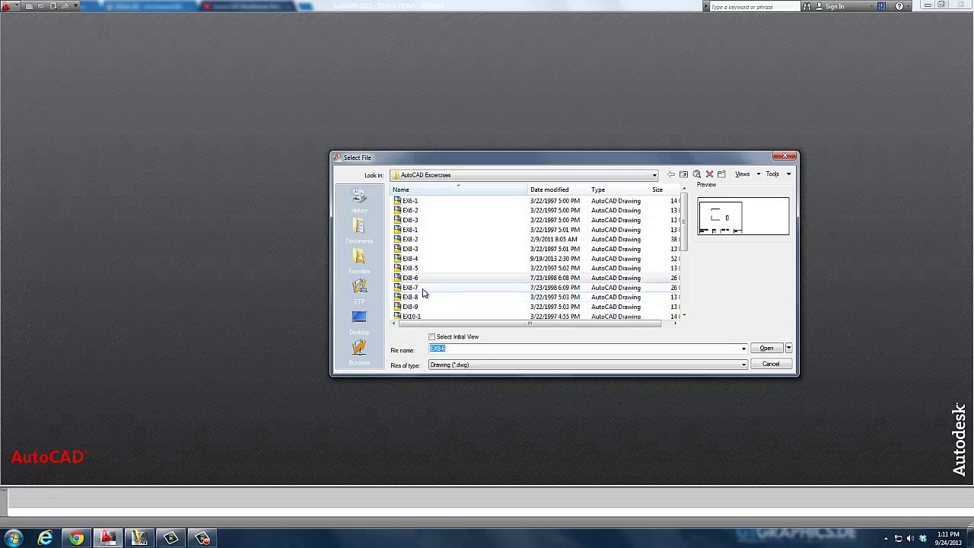
# Open the EX8-7 drawing, hide the grid and fit the whole sheet in view.
pyautogui.click(422, 288)
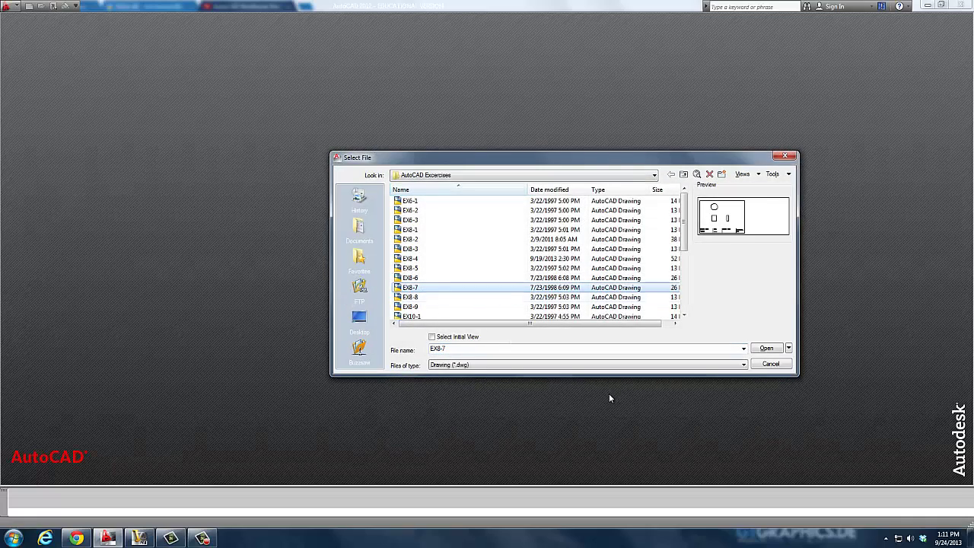
pyautogui.click(766, 348)
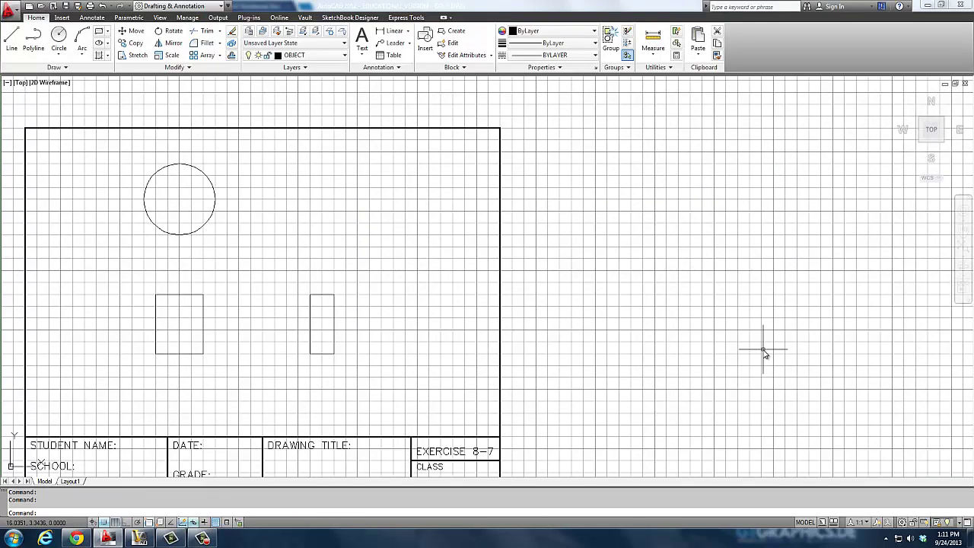
pyautogui.press('F7')
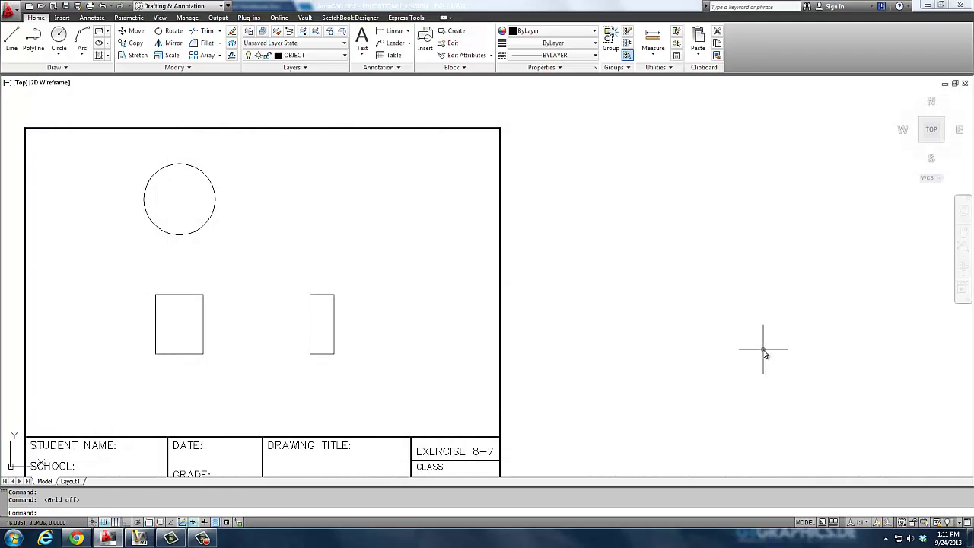
pyautogui.write('z')
pyautogui.press('Return')
pyautogui.write('e')
pyautogui.press('Return')
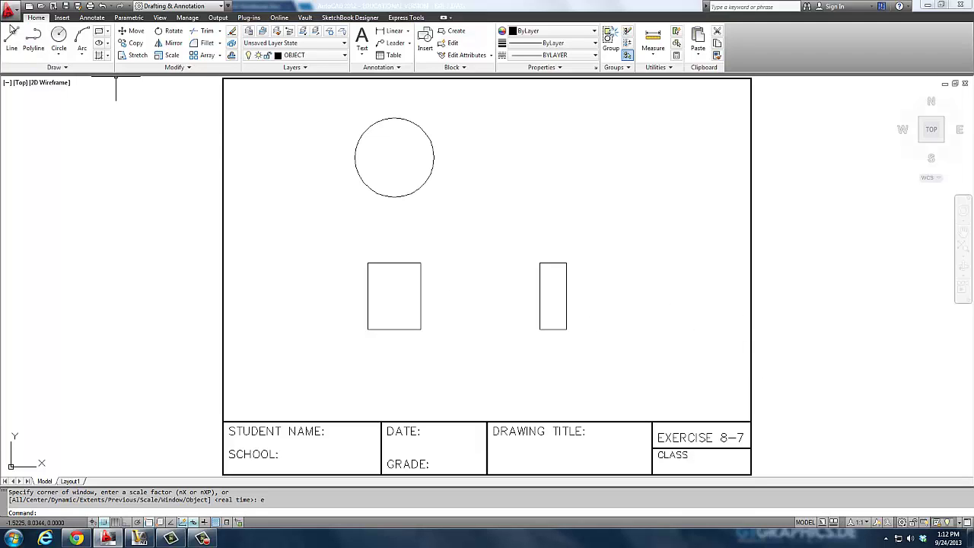
# On the HATCH layer, with snap off and ortho on, draw a vertical projection line down from the circle's left quadrant past the front view.
pyautogui.click(297, 54)
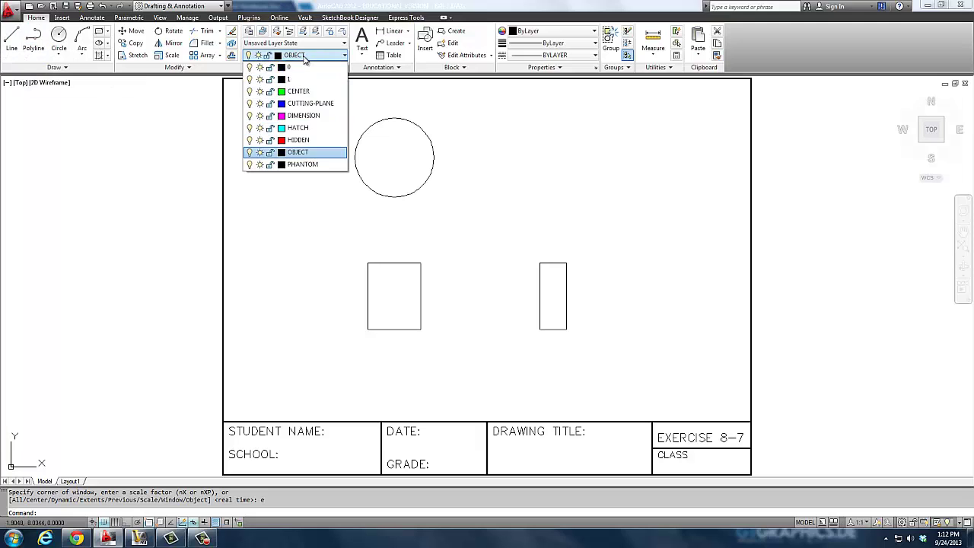
pyautogui.click(298, 128)
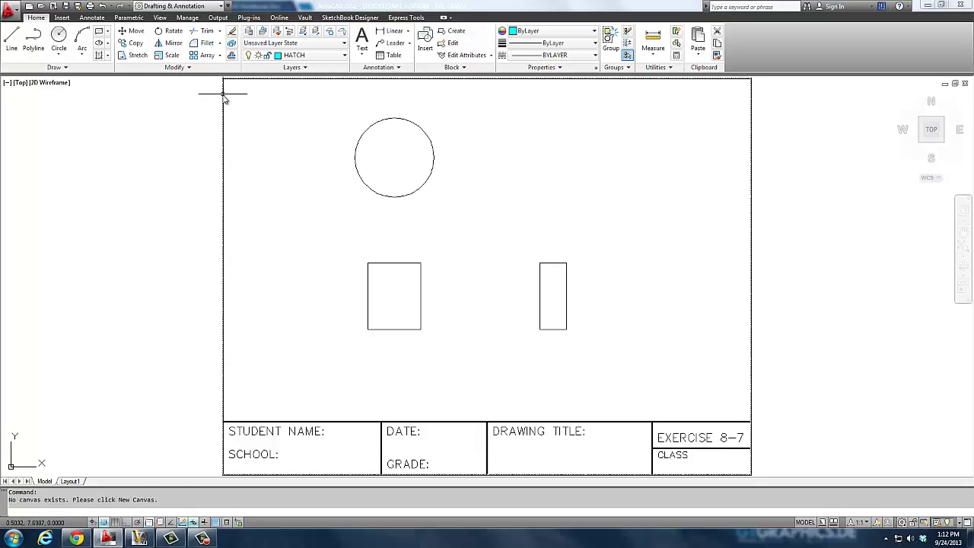
pyautogui.write('l')
pyautogui.press('Return')
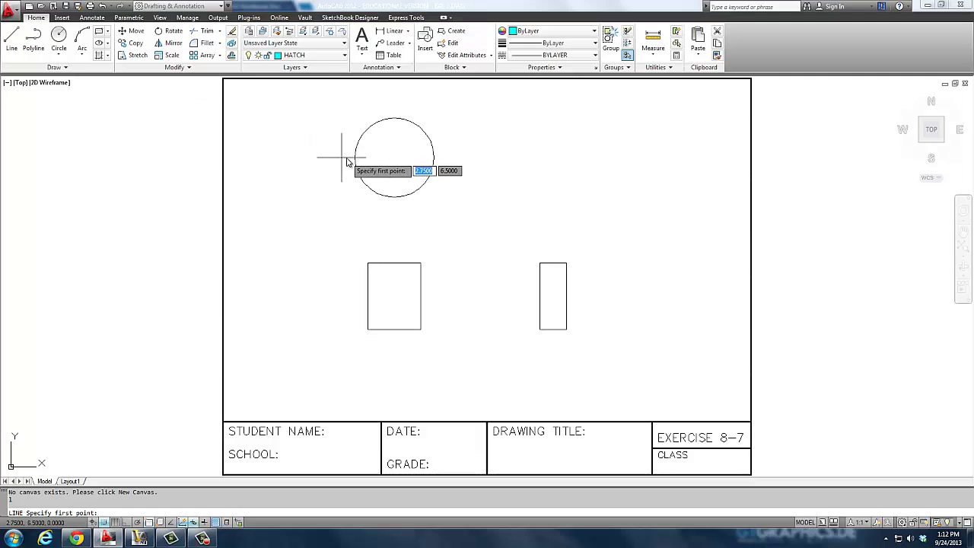
pyautogui.click(101, 523)
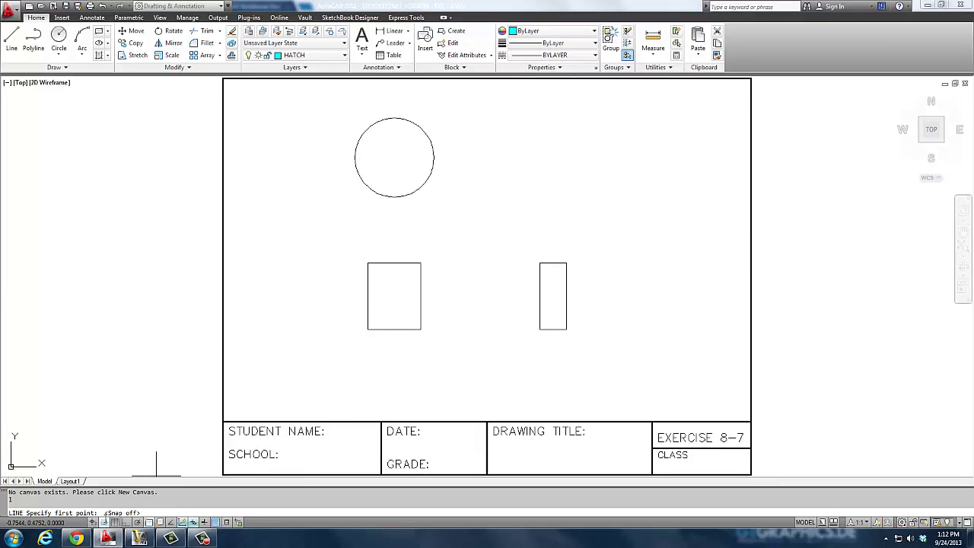
pyautogui.click(355, 157)
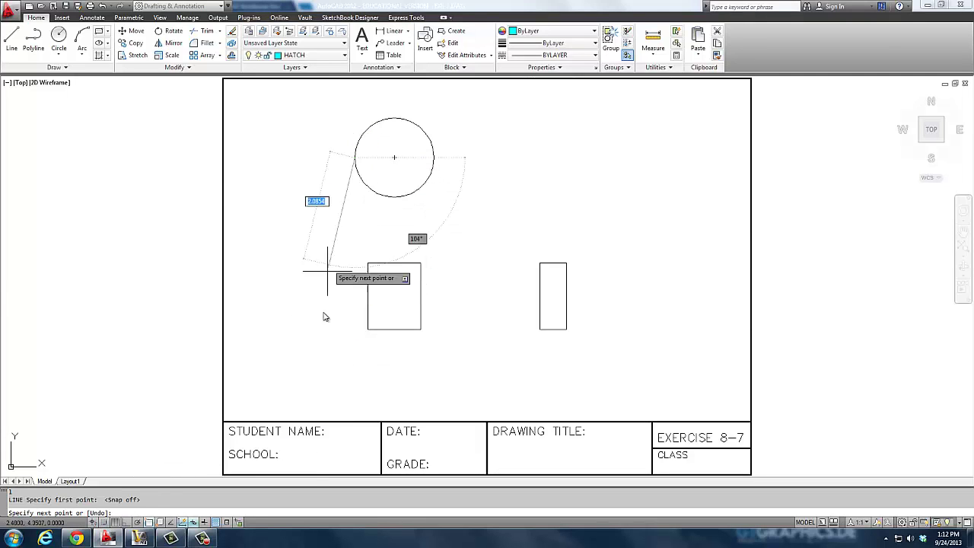
pyautogui.press('F8')
pyautogui.click(349, 399)
pyautogui.press('Return')
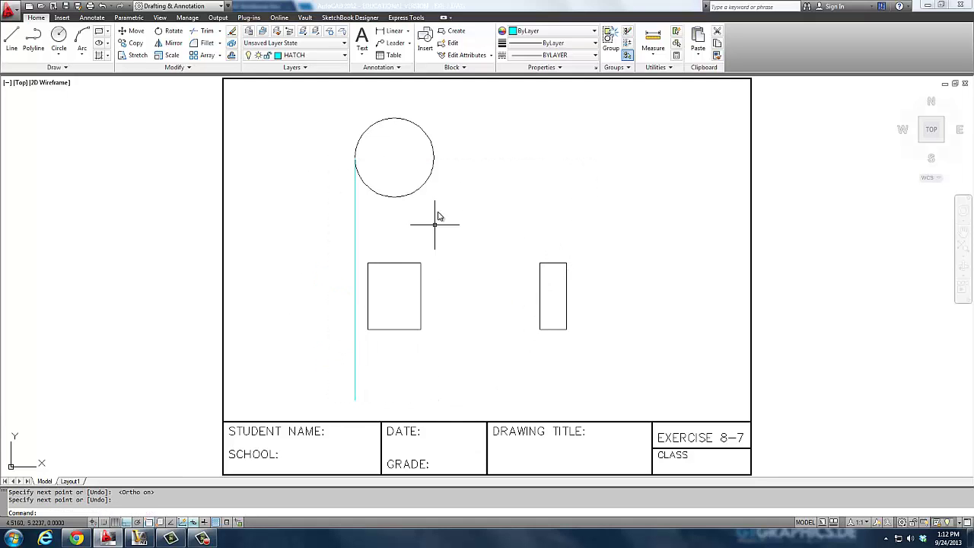
# Draw a second vertical projection line down from the circle's right quadrant past the front view.
pyautogui.press('Return')
pyautogui.click(436, 158)
pyautogui.click(441, 387)
pyautogui.press('Return')
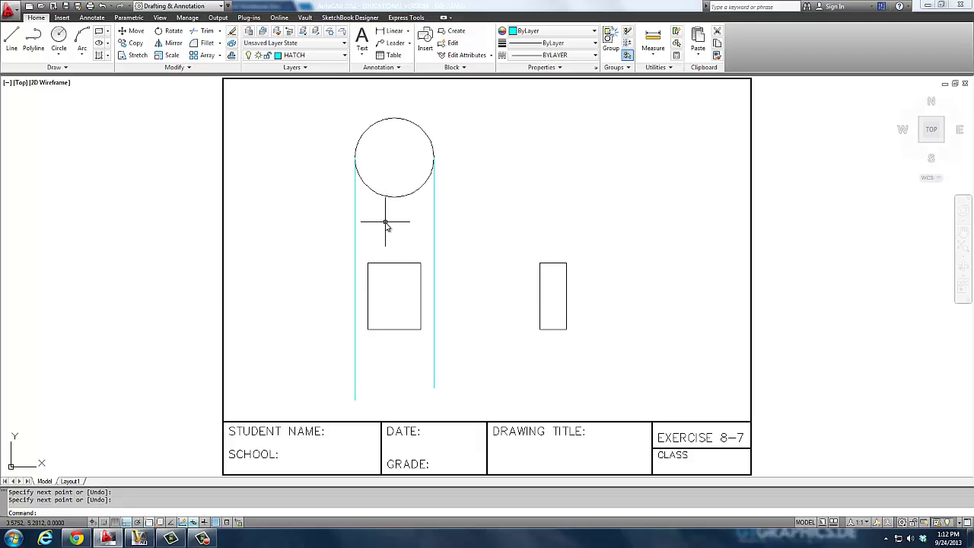
# Make OBJECT the current layer and draw a short horizontal line from the front rectangle's lower-left corner to the left projection line.
pyautogui.click(341, 55)
pyautogui.click(301, 153)
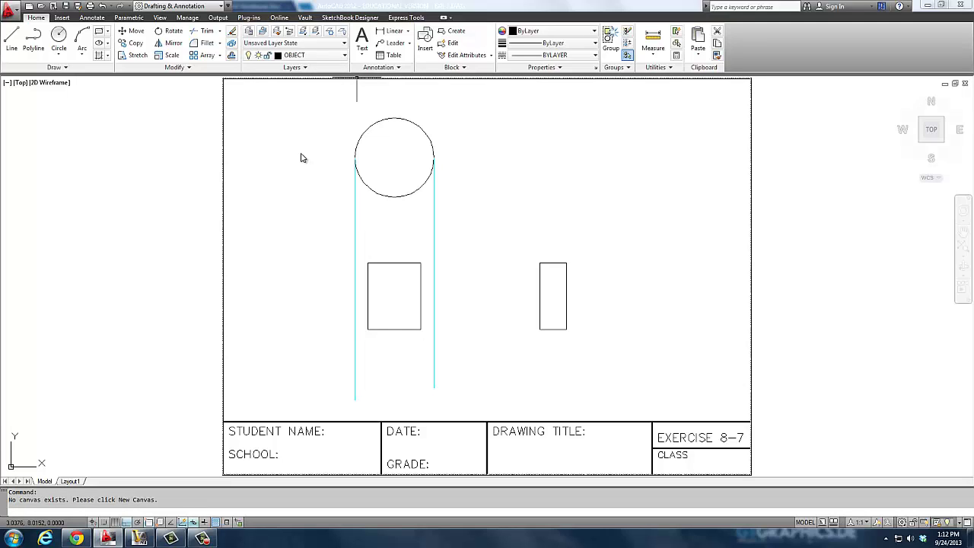
pyautogui.press('l')
pyautogui.press('Return')
pyautogui.click(354, 330)
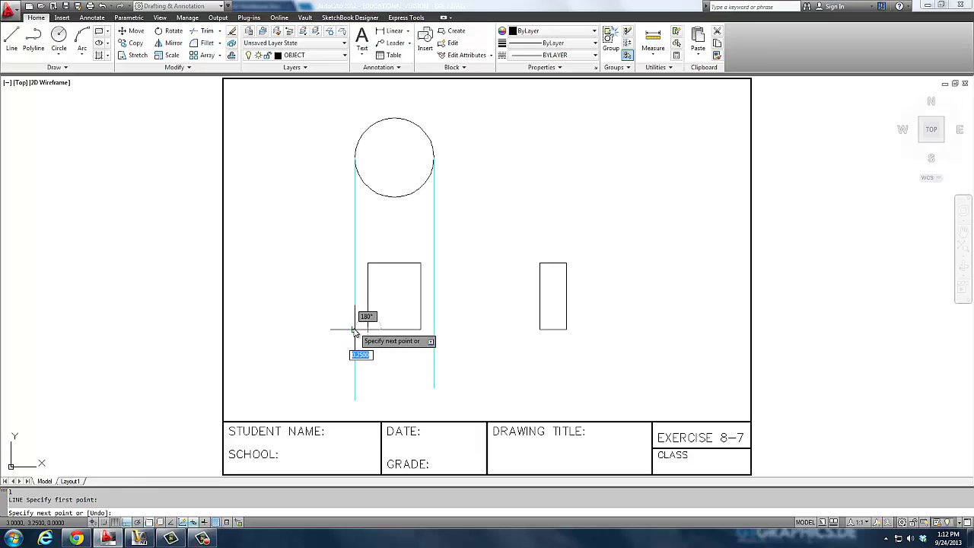
pyautogui.press('Return')
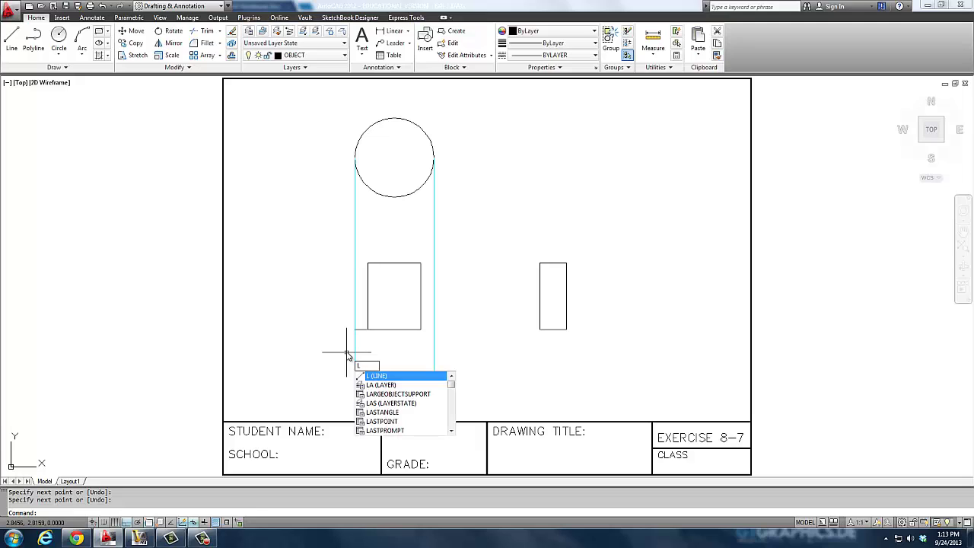
# Draw the base outline from the short line's left end: 0.5 down, across to the right projection line, and 0.5 up.
pyautogui.press('Return')
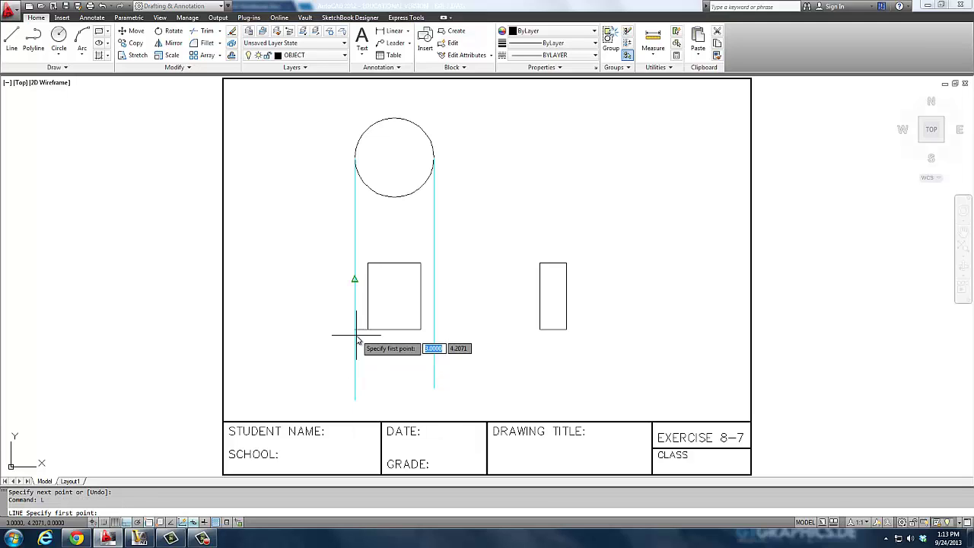
pyautogui.click(348, 332)
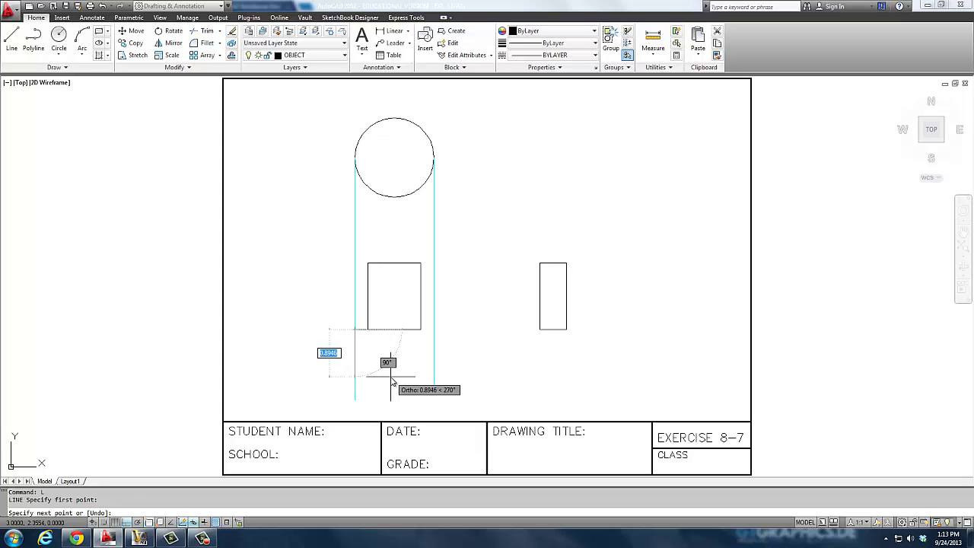
pyautogui.write('@.')
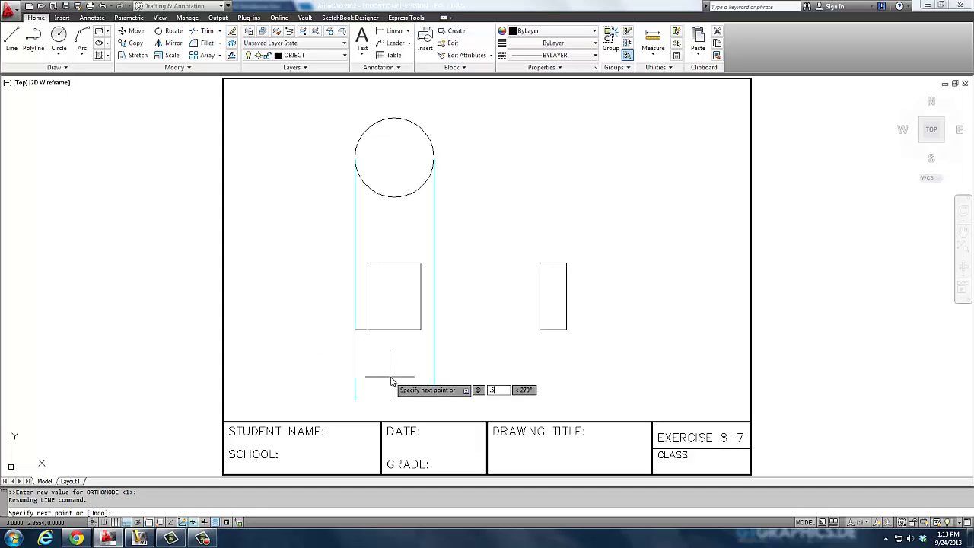
pyautogui.write('5')
pyautogui.press('Tab')
pyautogui.write('-90')
pyautogui.press('Return')
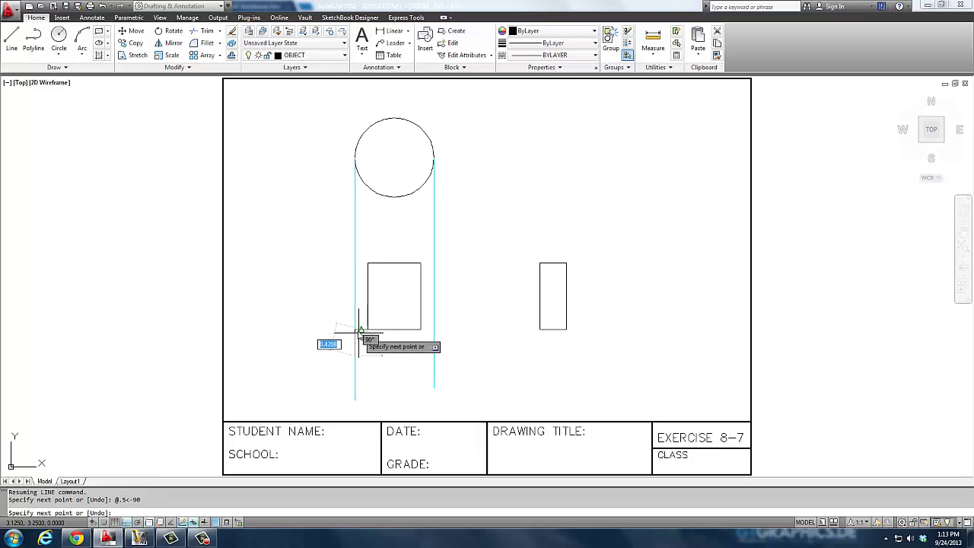
pyautogui.click(435, 352)
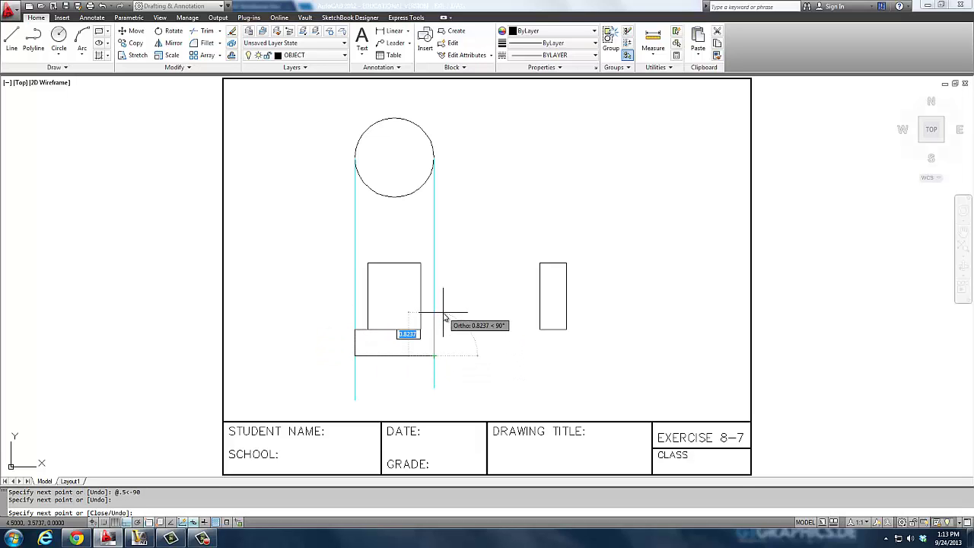
pyautogui.write('.5')
pyautogui.press('Return')
pyautogui.press('Return')
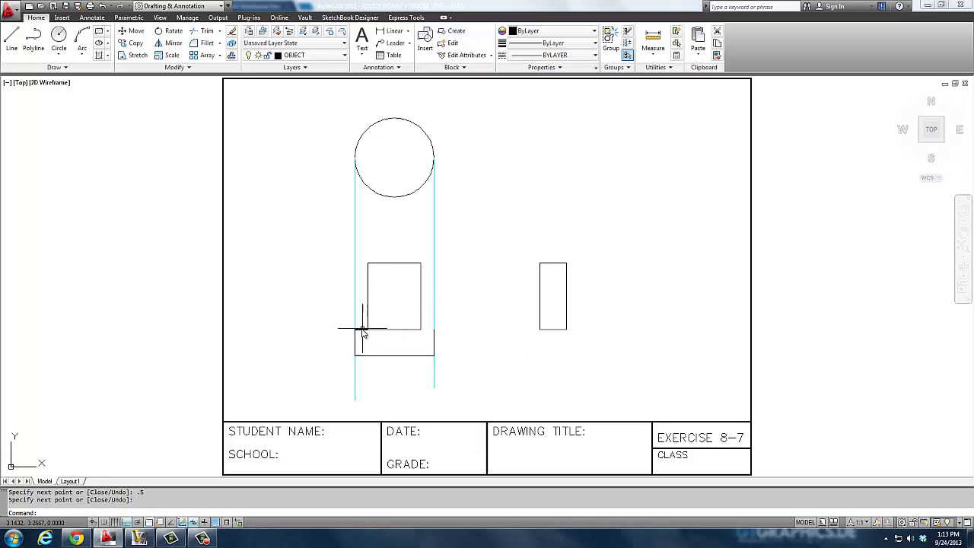
# Erase the short horizontal helper line between the left projection line and the front rectangle's lower-left corner.
pyautogui.press('e')
pyautogui.press('Return')
pyautogui.click(358, 331)
pyautogui.press('Return')
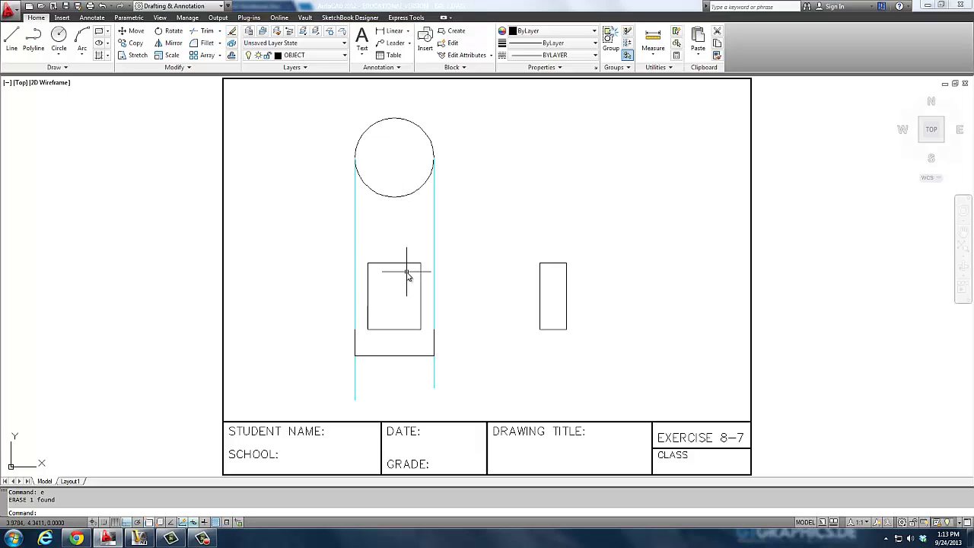
# Draw two vertical lines from the front rectangle's upper corners up through the circle in the top view.
pyautogui.write('l')
pyautogui.press('Return')
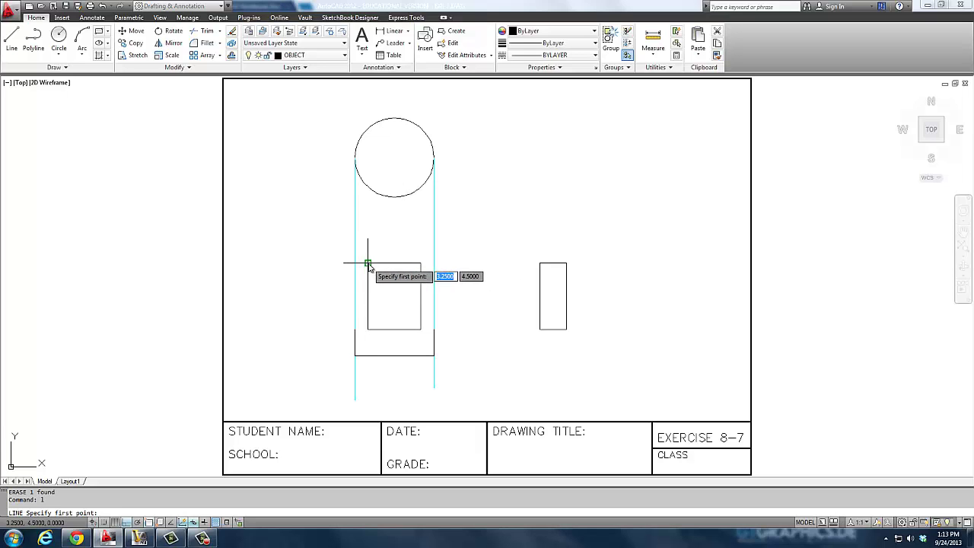
pyautogui.click(368, 264)
pyautogui.click(376, 109)
pyautogui.press('Return')
pyautogui.press('Return')
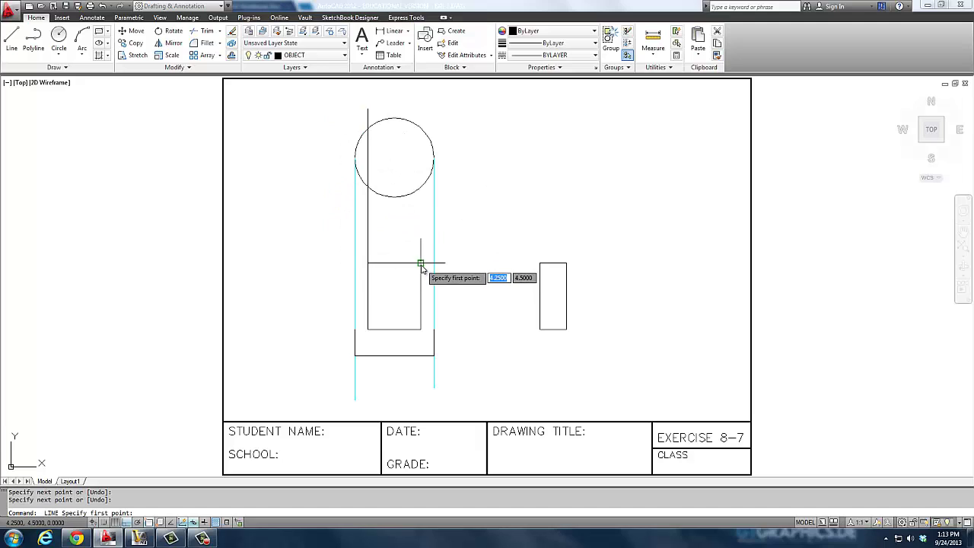
pyautogui.click(420, 263)
pyautogui.click(420, 115)
pyautogui.press('Return')
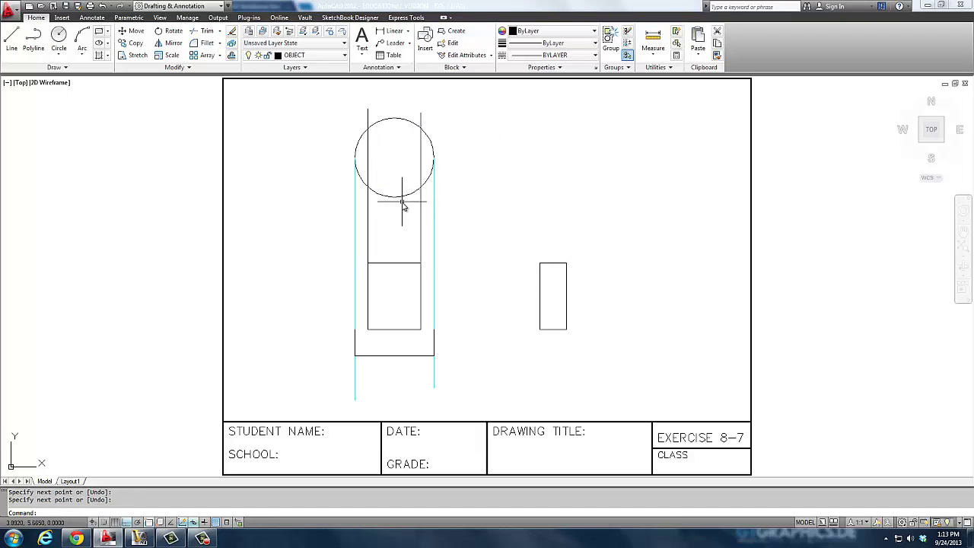
# Draw a smaller circle concentric with the top-view circle, with its radius reaching the right vertical line from the rectangle.
pyautogui.write('c')
pyautogui.press('Return')
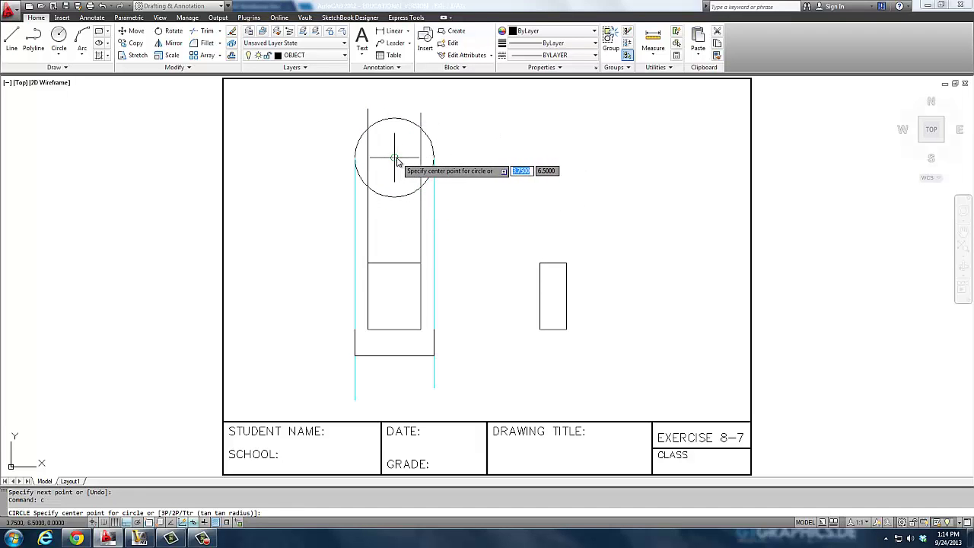
pyautogui.click(394, 157)
pyautogui.click(421, 161)
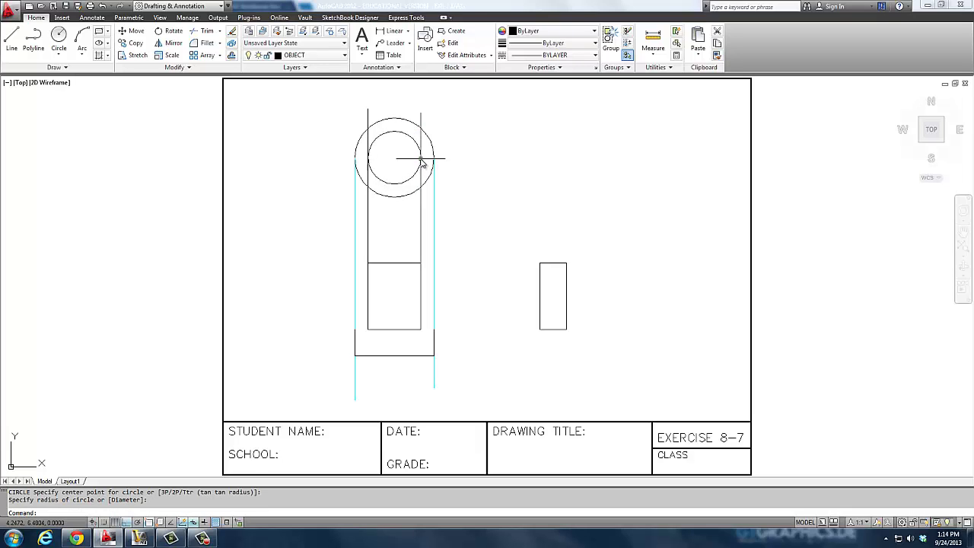
# Draw a horizontal line across the inner circle's diameter, from its right quadrant to its left quadrant.
pyautogui.write('l')
pyautogui.press('Return')
pyautogui.click(421, 158)
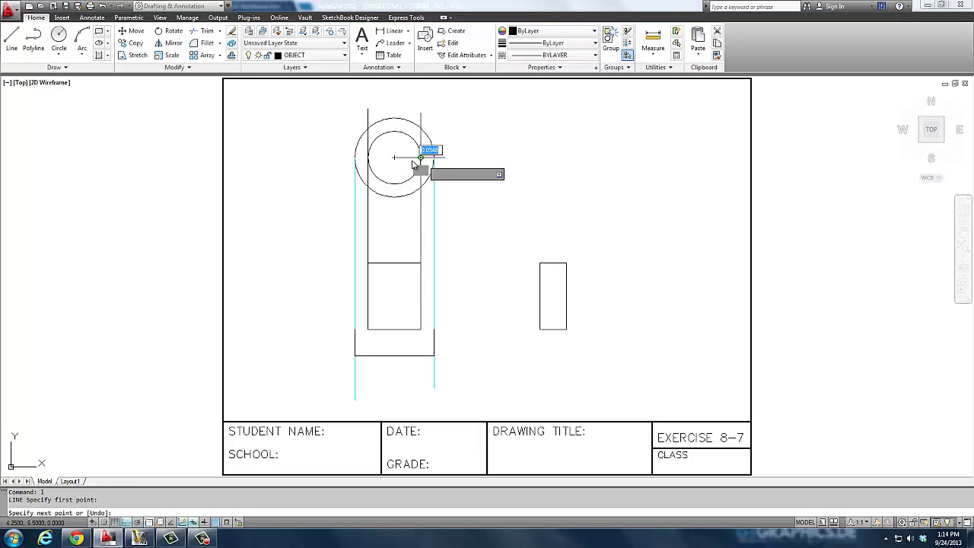
pyautogui.click(368, 158)
pyautogui.press('Return')
# Erase the two vertical lines running from the front rectangle up through the circles.
pyautogui.click(425, 234)
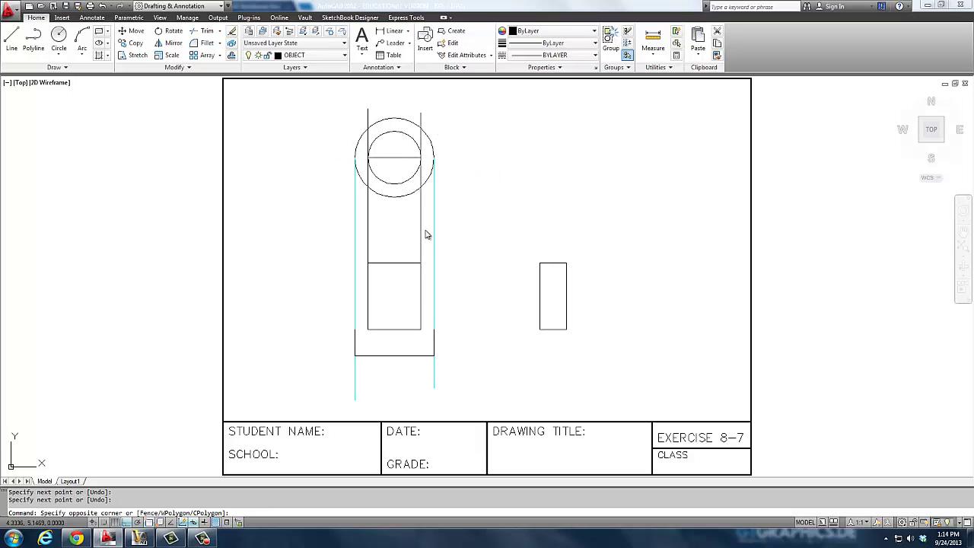
pyautogui.click(370, 228)
pyautogui.write('e')
pyautogui.press('Return')
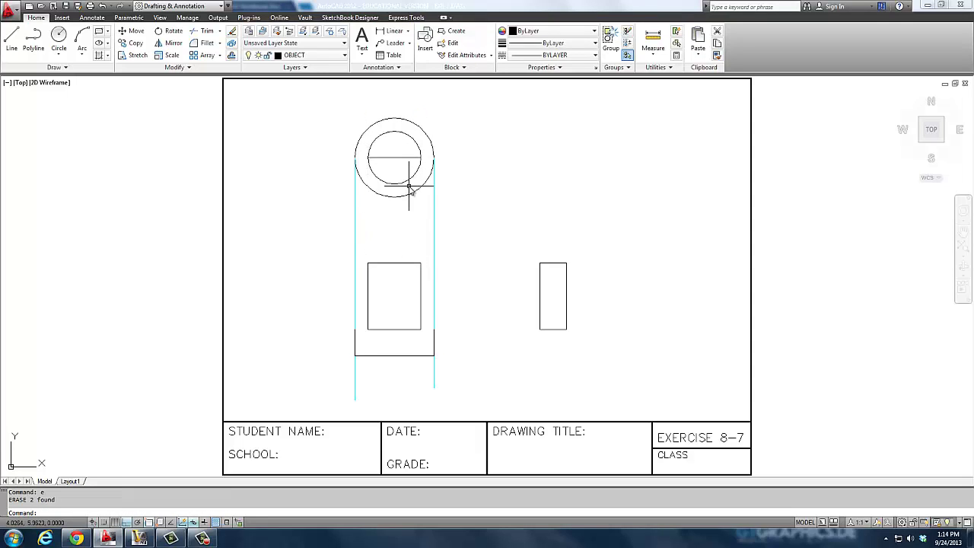
# Trim away the inner circle's lower half below the horizontal diameter line.
pyautogui.write('tr')
pyautogui.press('Return')
pyautogui.press('Return')
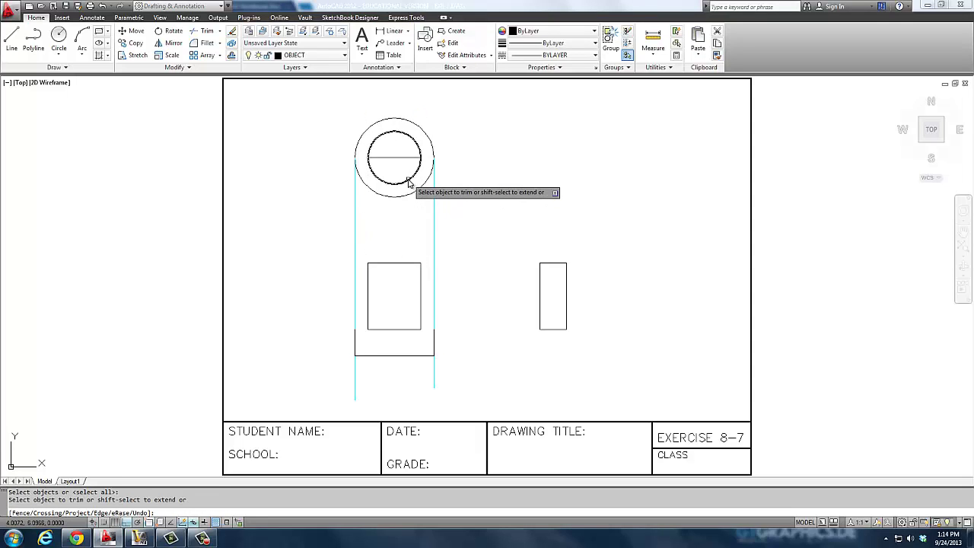
pyautogui.click(408, 184)
pyautogui.press('Return')
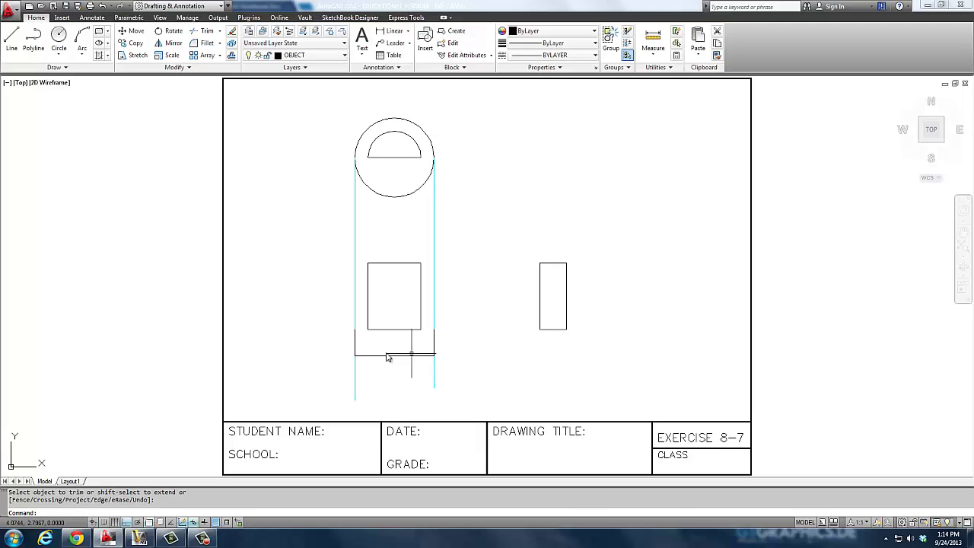
# Draw two horizontal lines across the base in the front view, one closing its top edge and one between its side midpoints.
pyautogui.write('l')
pyautogui.press('Return')
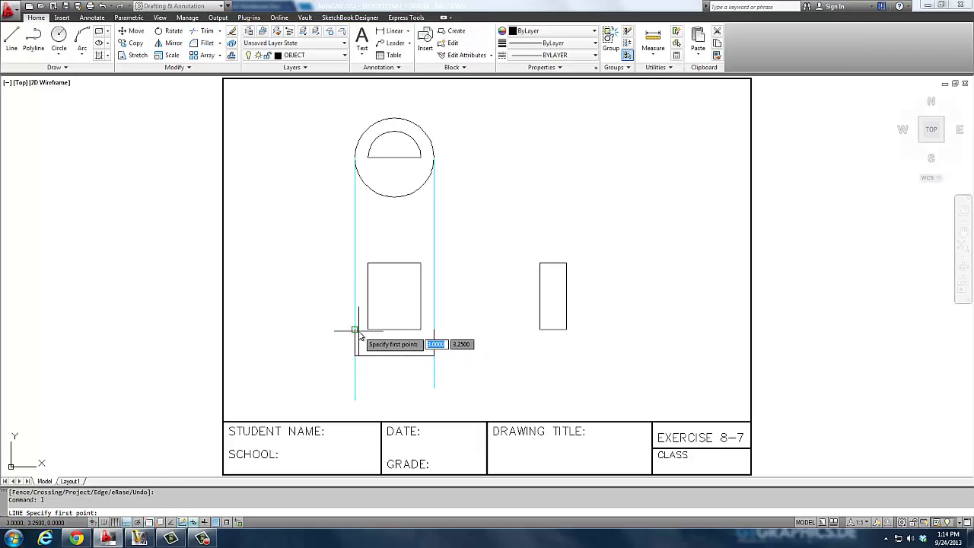
pyautogui.click(355, 329)
pyautogui.click(433, 331)
pyautogui.press('Return')
pyautogui.press('Return')
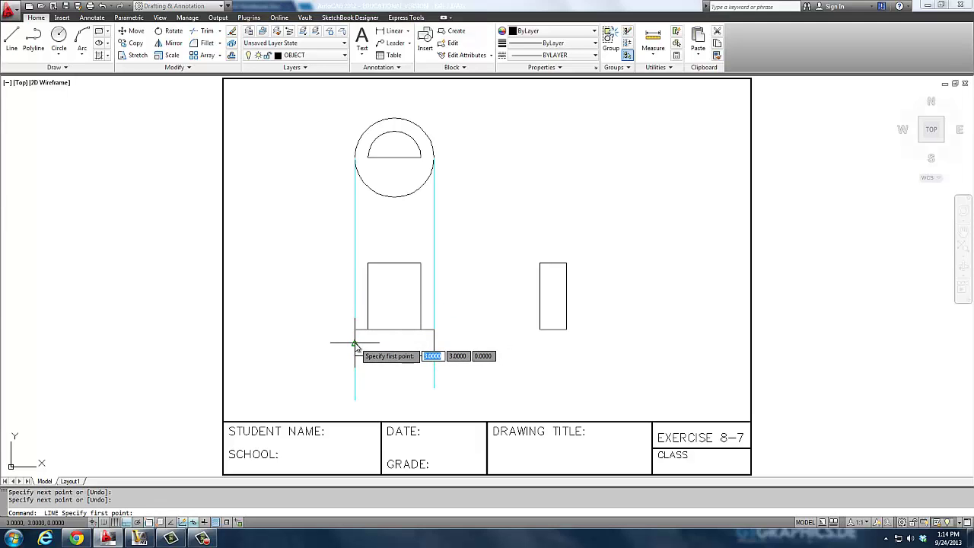
pyautogui.click(355, 343)
pyautogui.click(433, 344)
pyautogui.press('Return')
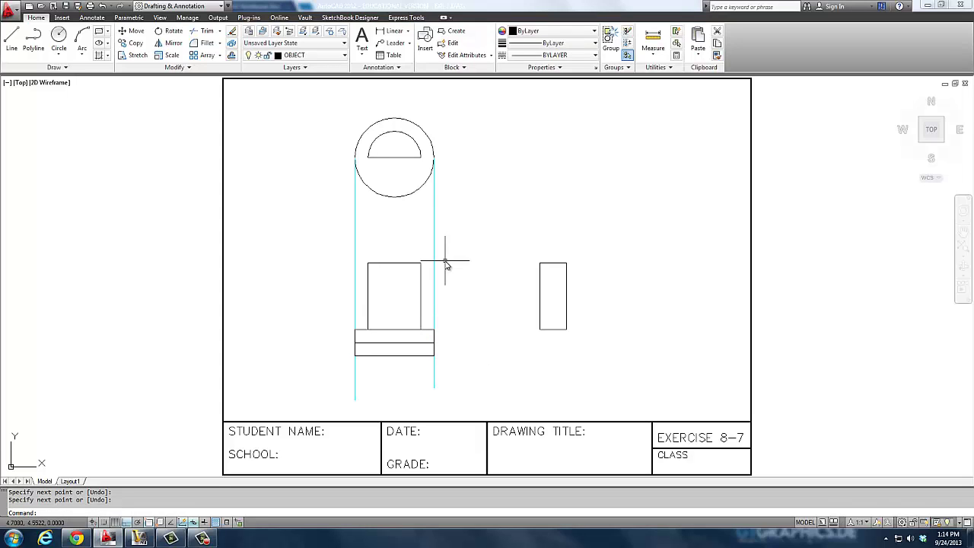
# Erase the two vertical projection lines on the HATCH layer.
pyautogui.click(447, 218)
pyautogui.click(344, 213)
pyautogui.write('e')
pyautogui.press('Return')
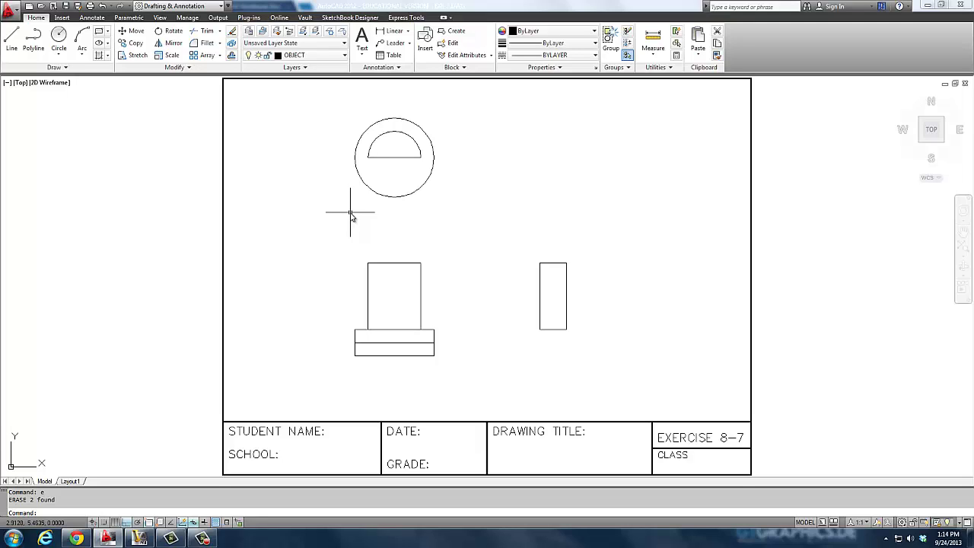
# Make HATCH the current layer and draw a horizontal projection line from the top of the semicircle past the side view.
pyautogui.click(305, 55)
pyautogui.click(297, 128)
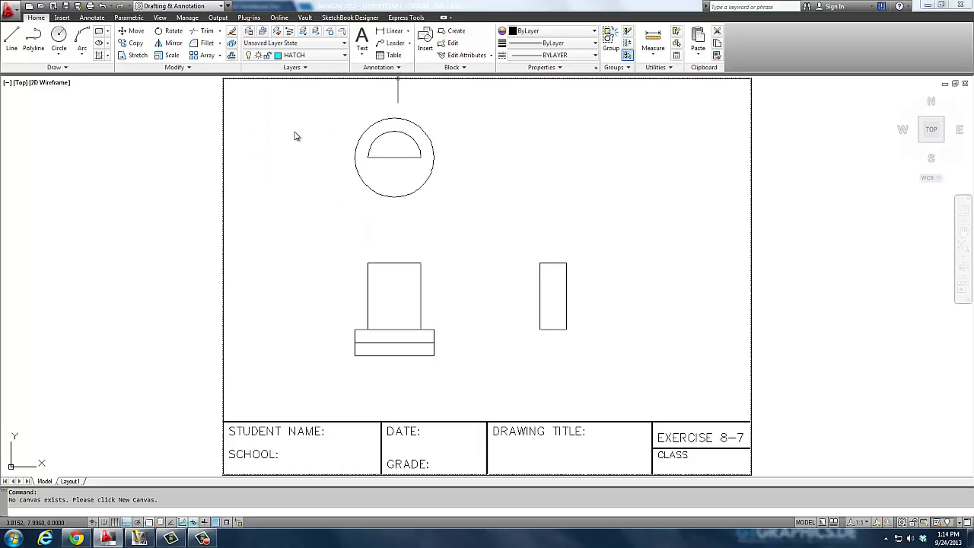
pyautogui.press('l')
pyautogui.press('Return')
pyautogui.click(394, 132)
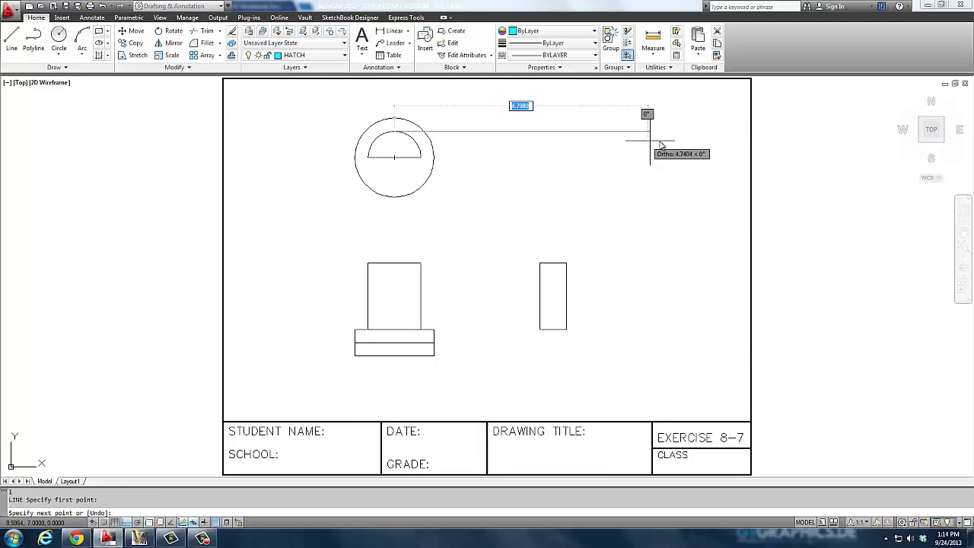
pyautogui.press('Return')
# Draw a vertical projection line up from the side rectangle's upper right corner and a horizontal one from the semicircle's right end.
pyautogui.press('Return')
pyautogui.click(567, 264)
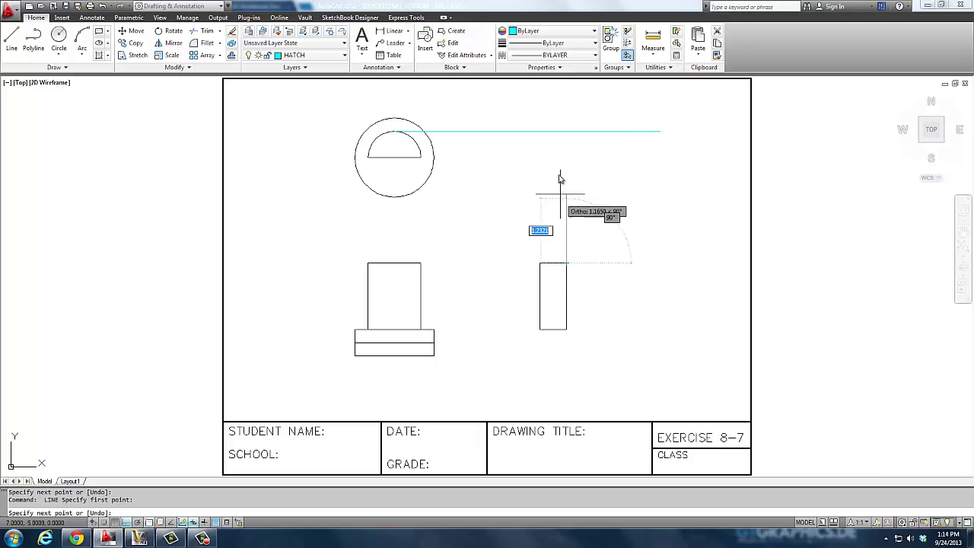
pyautogui.click(561, 119)
pyautogui.press('Return')
pyautogui.press('Return')
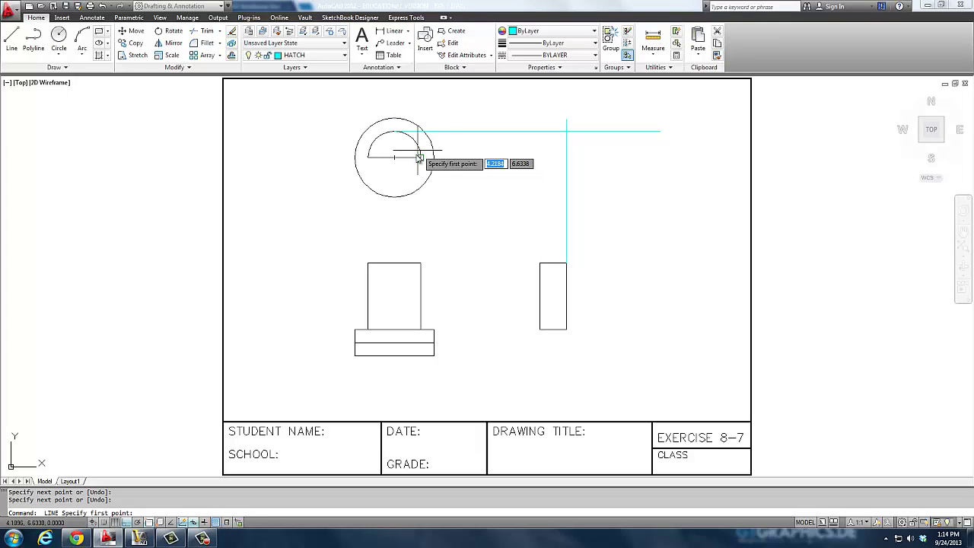
pyautogui.click(420, 158)
pyautogui.click(621, 157)
pyautogui.press('Return')
pyautogui.press('Return')
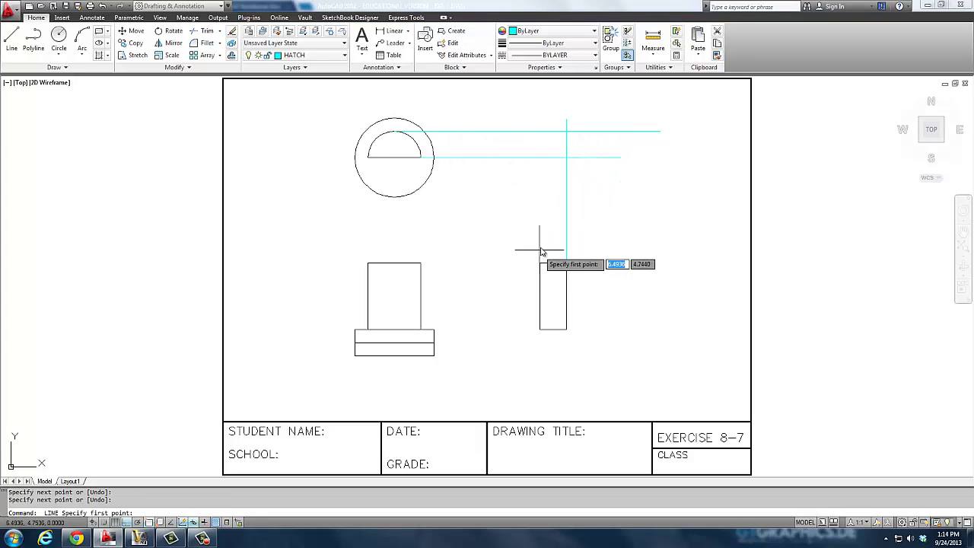
pyautogui.press('Escape')
# Draw a diagonal line of @2<135 from the intersection of the vertical and upper horizontal projection lines.
pyautogui.write('l')
pyautogui.press('Return')
pyautogui.click(566, 132)
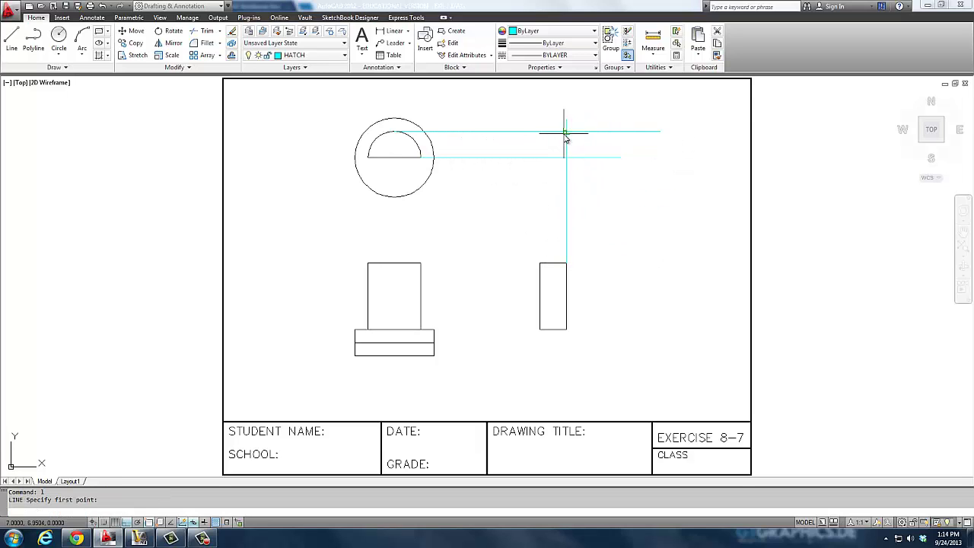
pyautogui.press('shift')
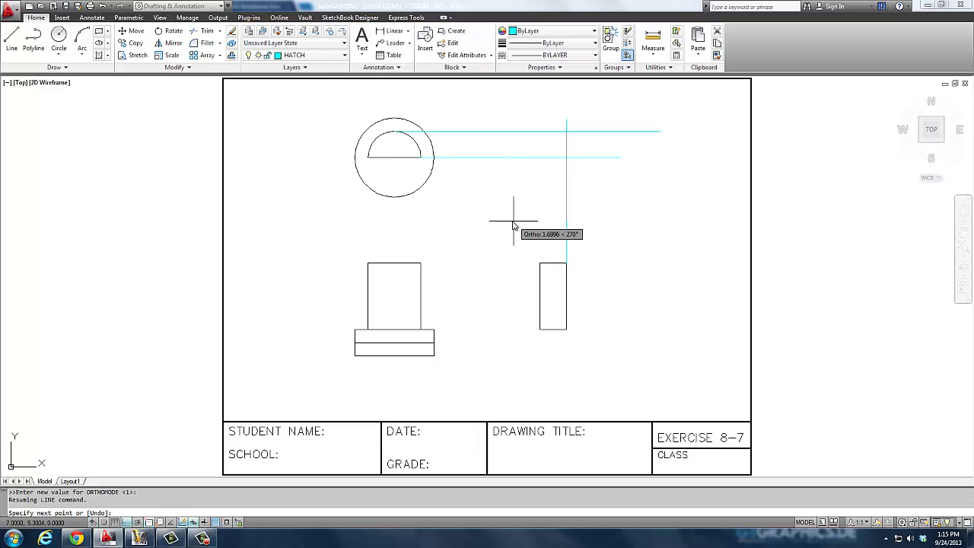
pyautogui.write('@4<')
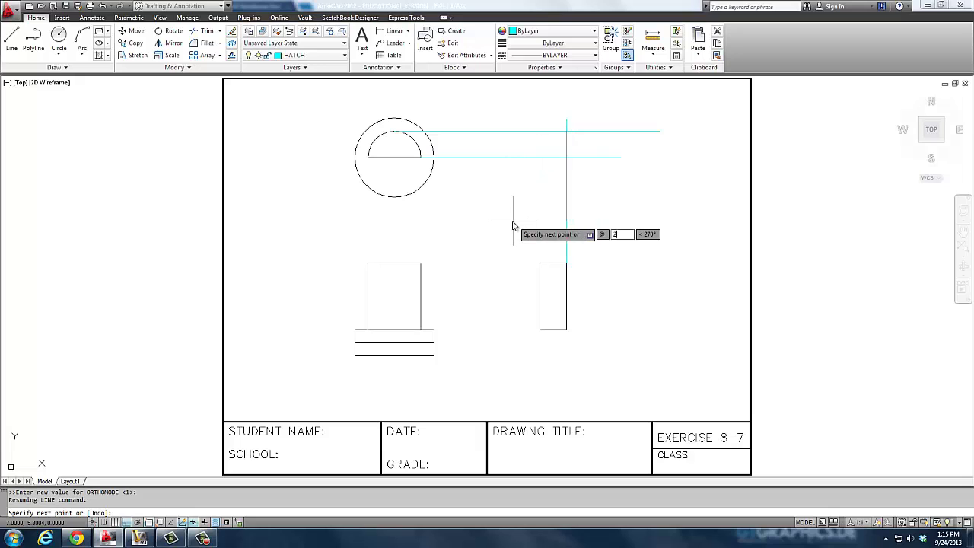
pyautogui.write('135')
pyautogui.press('Return')
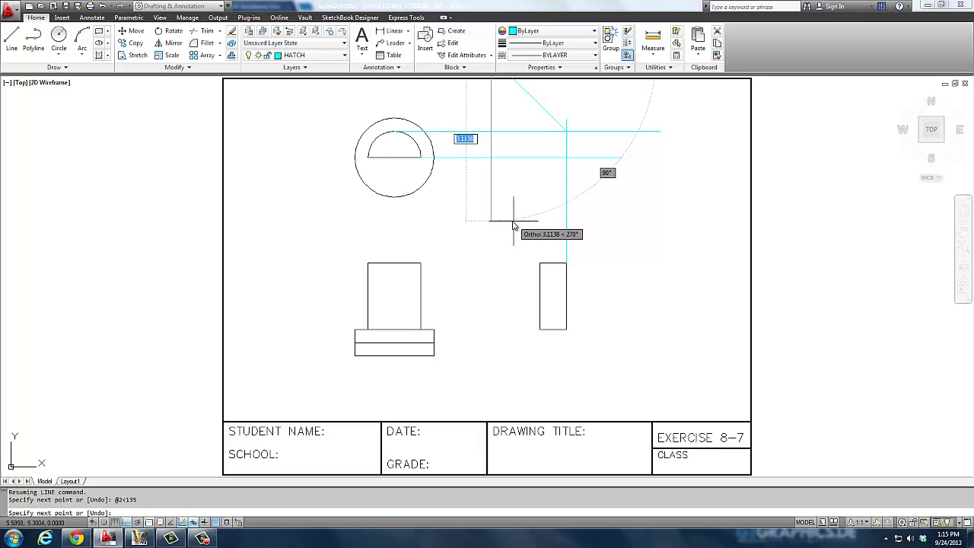
pyautogui.press('Return')
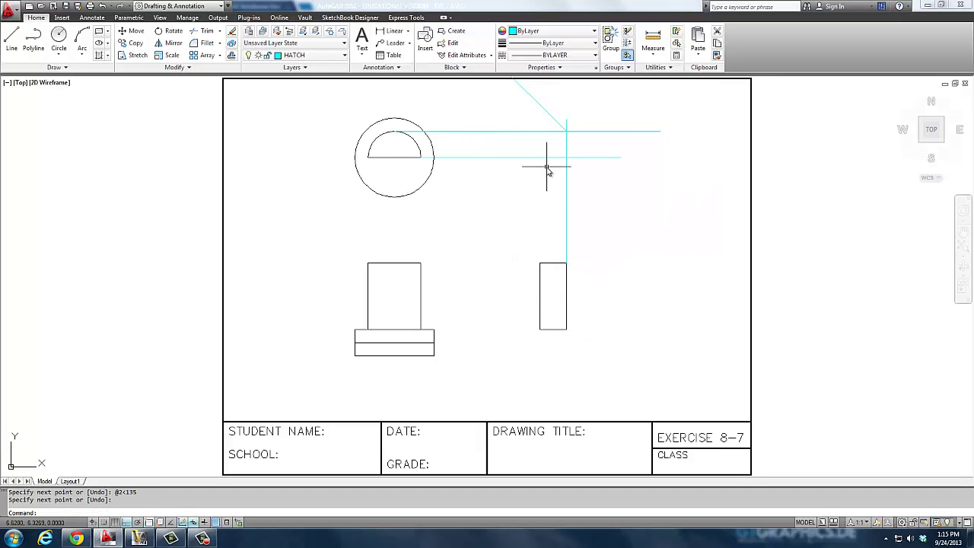
# Mirror the diagonal line downward about the horizontal axis through its lower endpoint, keeping the source object.
pyautogui.write('mi')
pyautogui.press('Return')
pyautogui.click(555, 116)
pyautogui.click(540, 113)
pyautogui.press('Return')
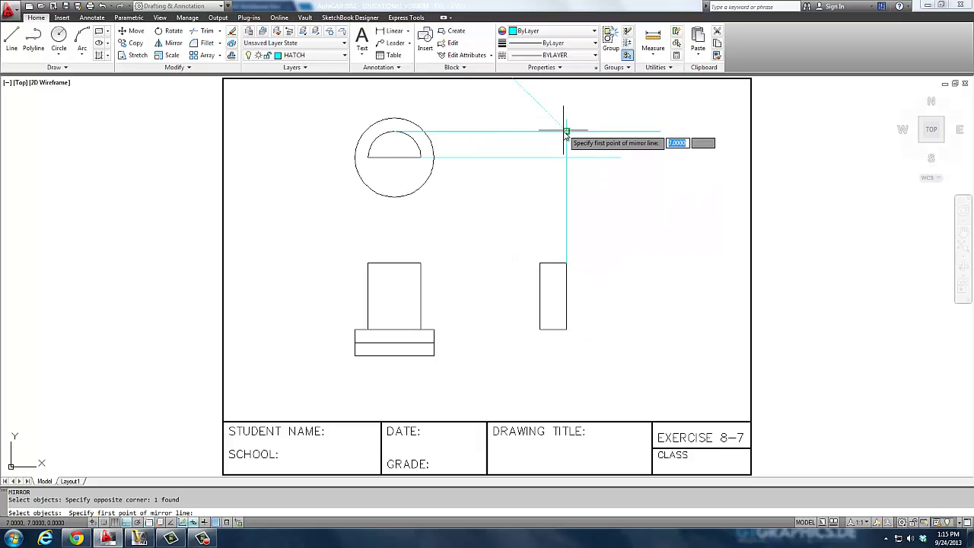
pyautogui.click(567, 132)
pyautogui.click(272, 150)
pyautogui.press('Return')
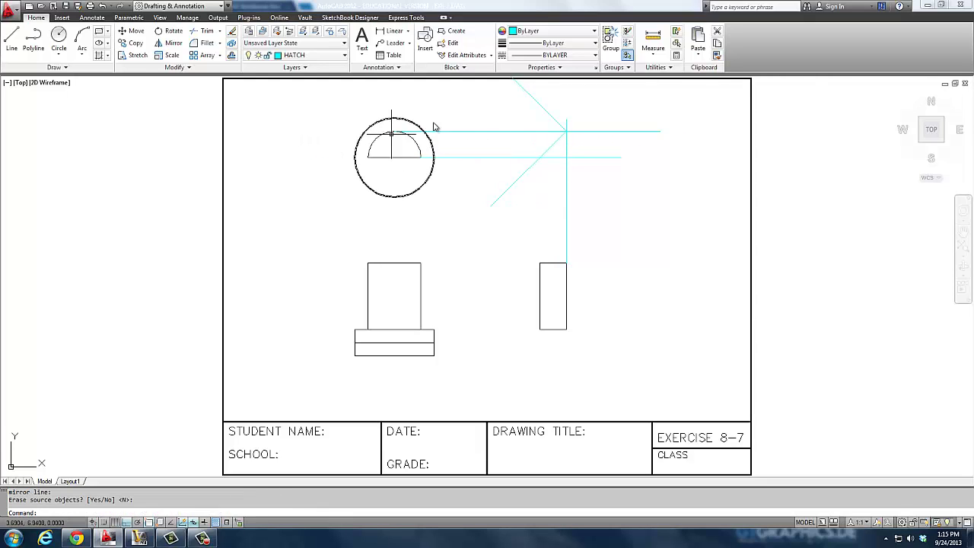
# Erase the original diagonal line above the upper horizontal projection line.
pyautogui.click(552, 106)
pyautogui.click(532, 110)
pyautogui.click(542, 123)
pyautogui.write('e')
pyautogui.press('Return')
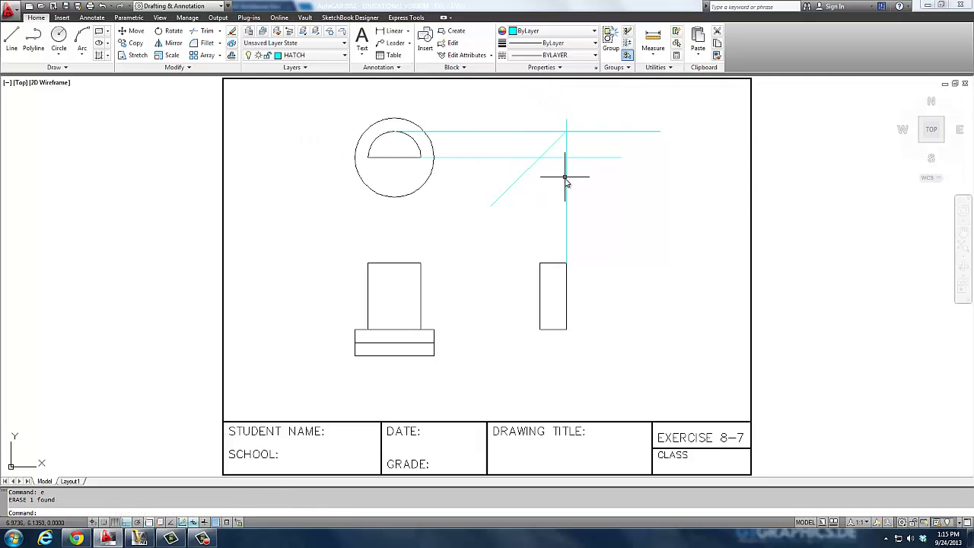
# Draw a vertical projection line from where the diagonal meets the lower horizontal projection line down past the side view.
pyautogui.write('l')
pyautogui.press('Return')
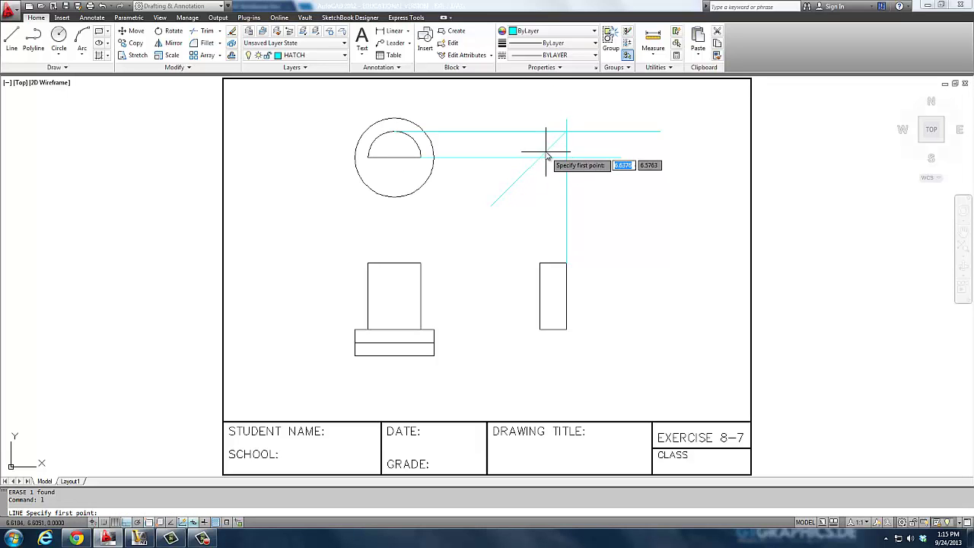
pyautogui.click(541, 157)
pyautogui.click(545, 373)
pyautogui.press('Return')
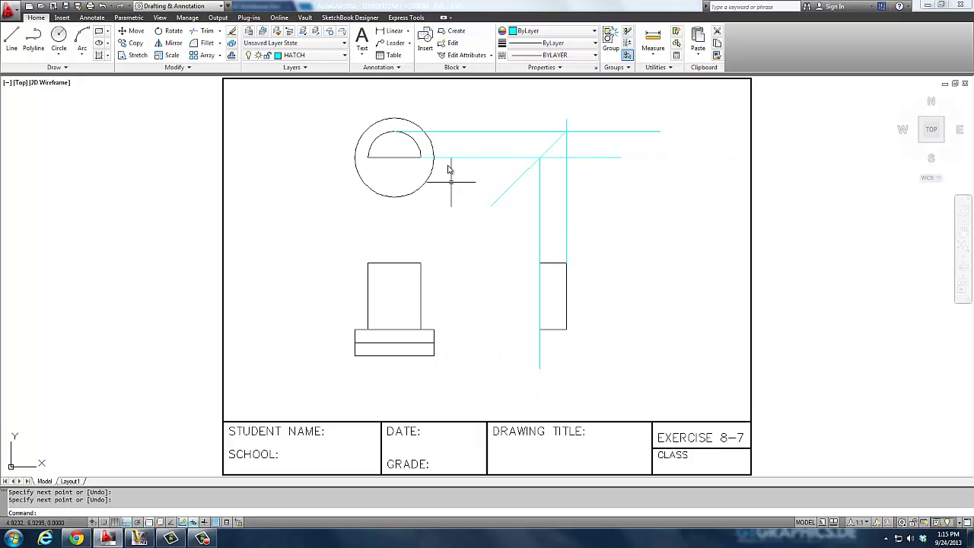
# Draw a horizontal projection line from the top of the outer circle past the side view.
pyautogui.press('Return')
pyautogui.click(392, 120)
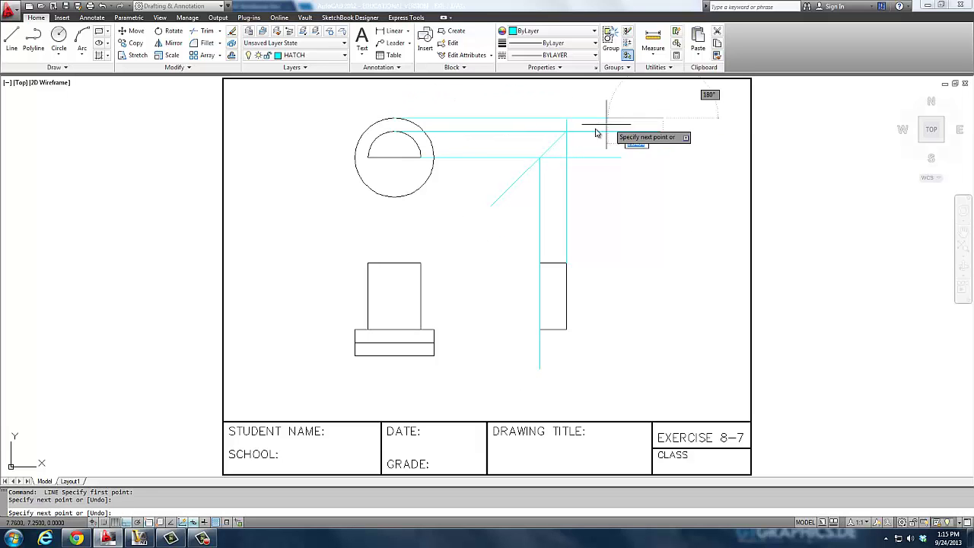
pyautogui.click(596, 133)
pyautogui.press('Return')
# Extend the diagonal line up to the projection line from the outer circle's top.
pyautogui.write('e')
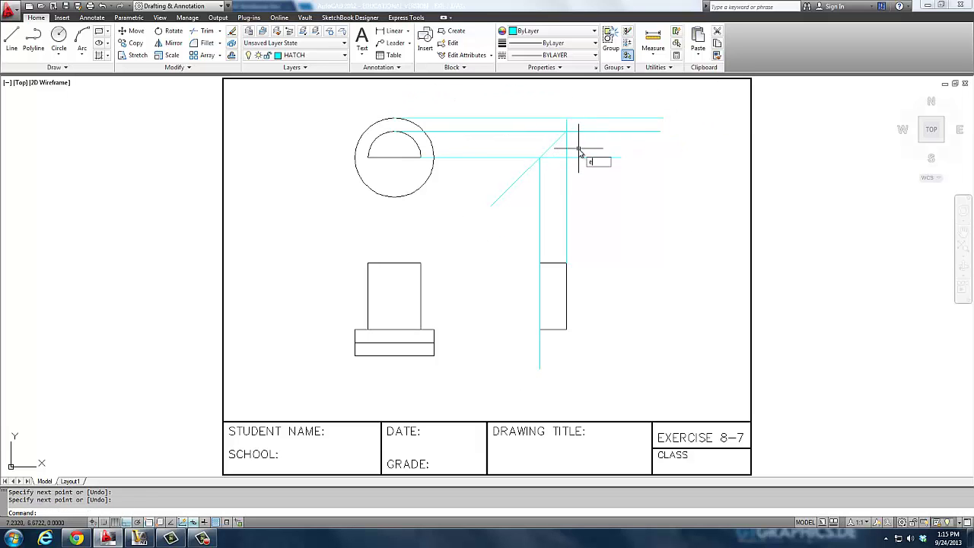
pyautogui.write('x')
pyautogui.press('Return')
pyautogui.press('Return')
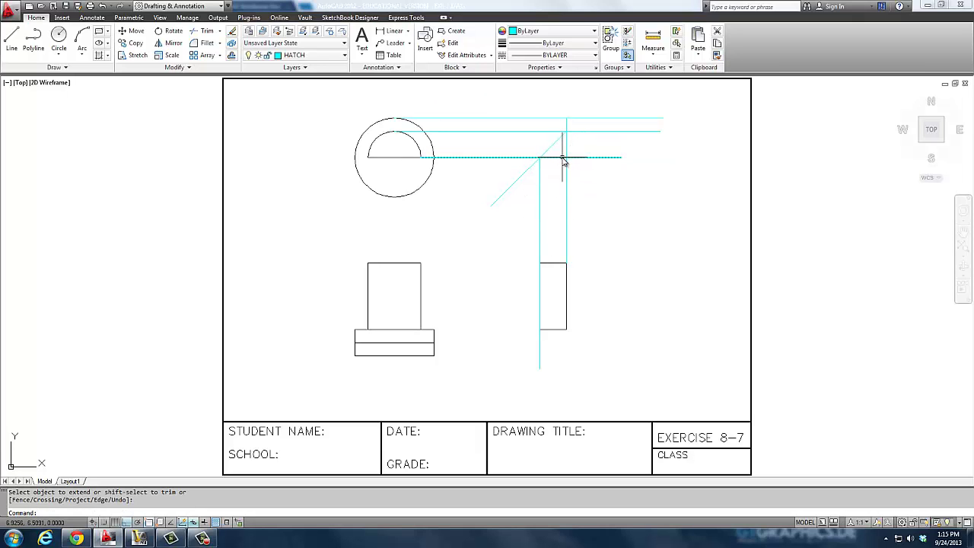
pyautogui.write('ex')
pyautogui.press('Return')
pyautogui.press('Return')
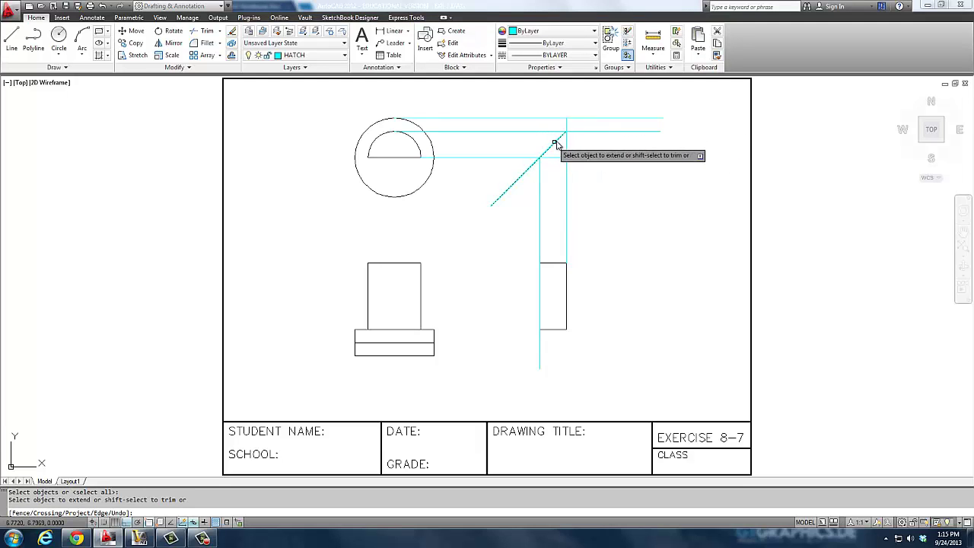
pyautogui.click(557, 140)
pyautogui.click(568, 137)
pyautogui.press('Return')
# Draw a vertical projection line from the diagonal's upper end down past the side view.
pyautogui.write('l')
pyautogui.press('Return')
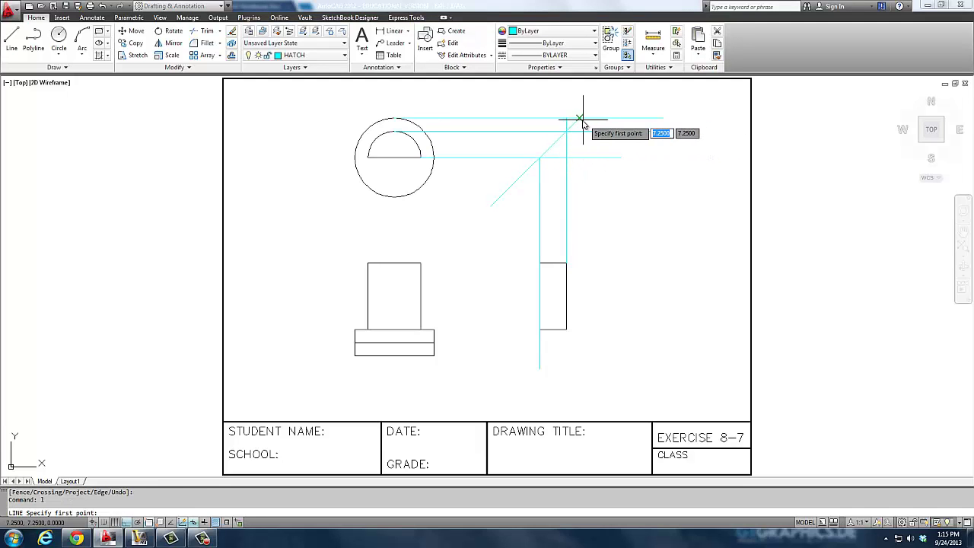
pyautogui.click(577, 120)
pyautogui.click(583, 373)
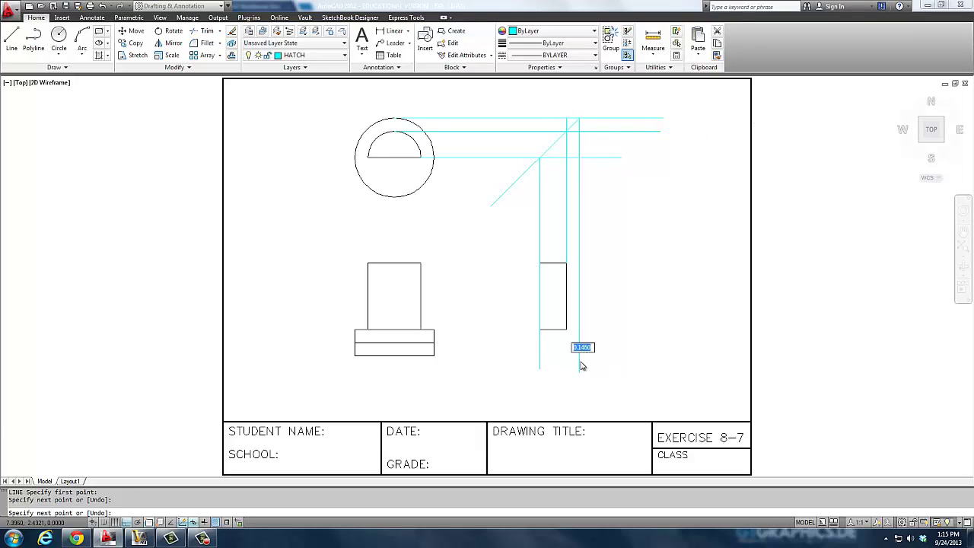
pyautogui.press('Return')
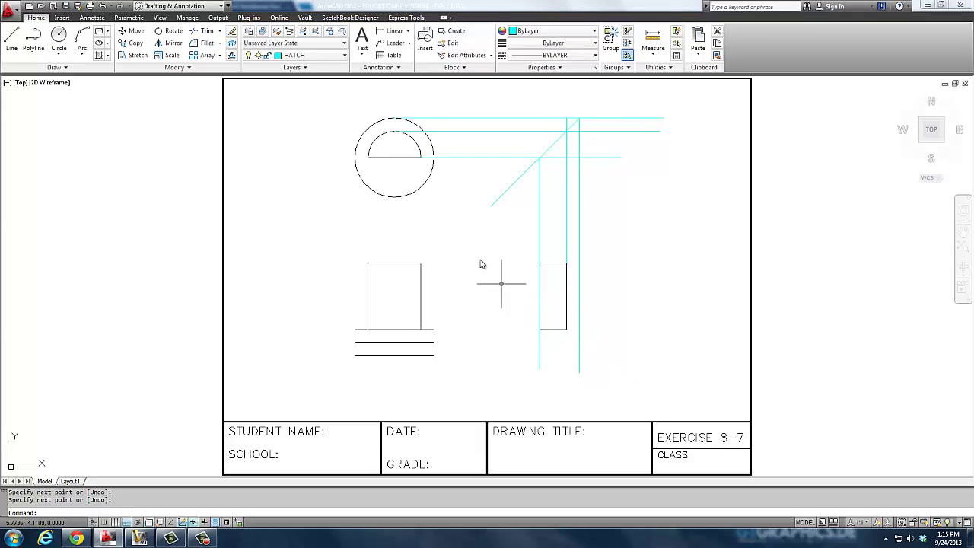
# Project the outer circle's bottom point horizontally across the diagonal and from that intersection vertically down past the side view.
pyautogui.press('Return')
pyautogui.click(395, 197)
pyautogui.click(615, 197)
pyautogui.press('Return')
pyautogui.press('Return')
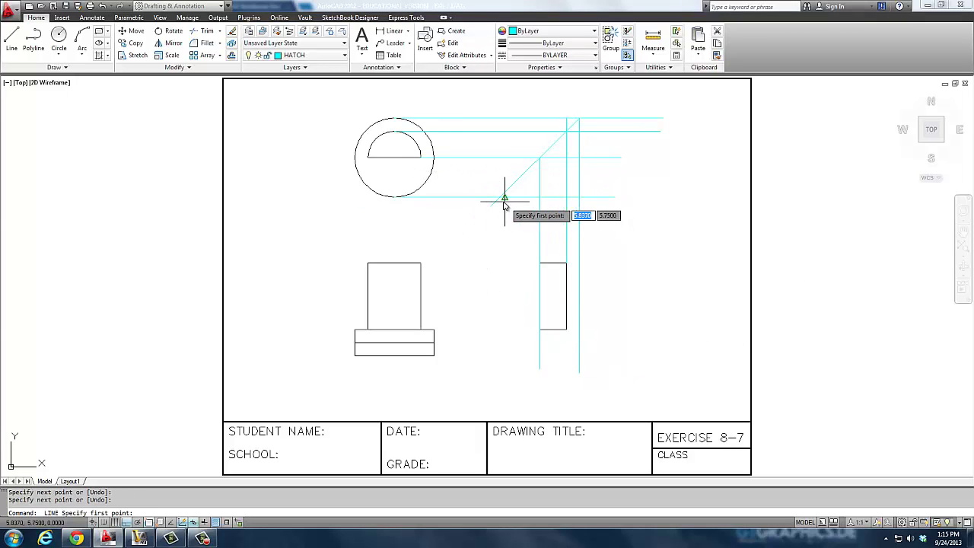
pyautogui.click(500, 198)
pyautogui.click(506, 375)
pyautogui.press('Return')
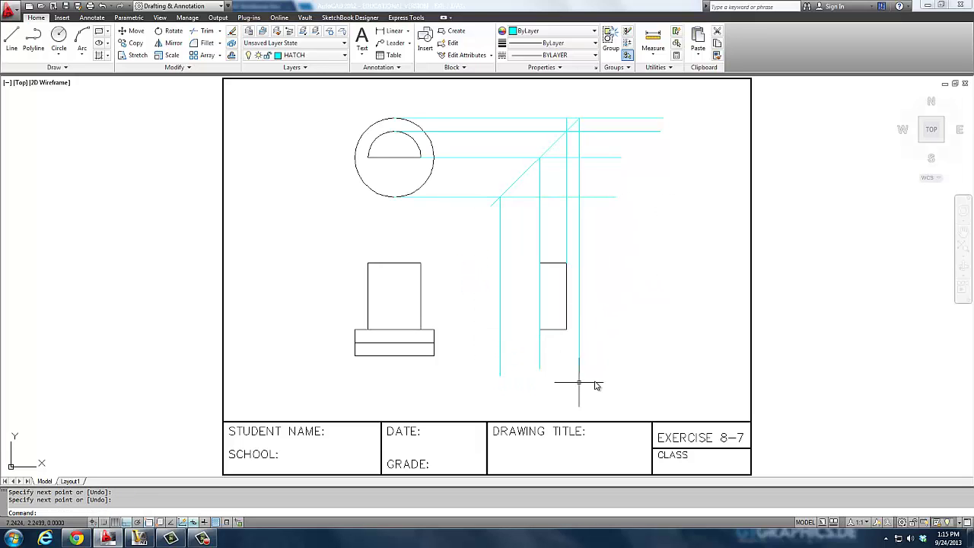
# Copy the front view base's two side edges and bottom edge horizontally to the side view, between the outer vertical projection lines.
pyautogui.write('cp')
pyautogui.press('Return')
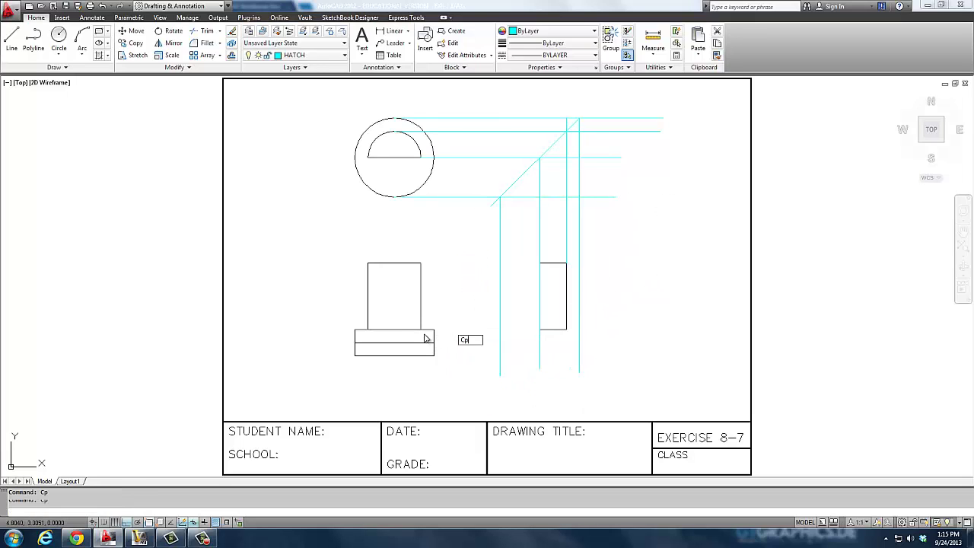
pyautogui.click(436, 352)
pyautogui.click(430, 345)
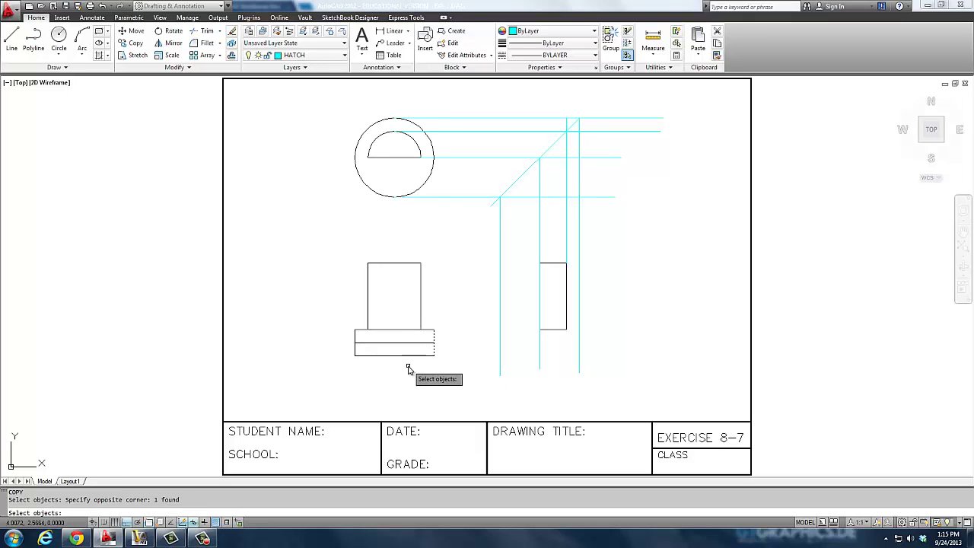
pyautogui.click(397, 358)
pyautogui.click(352, 347)
pyautogui.press('Return')
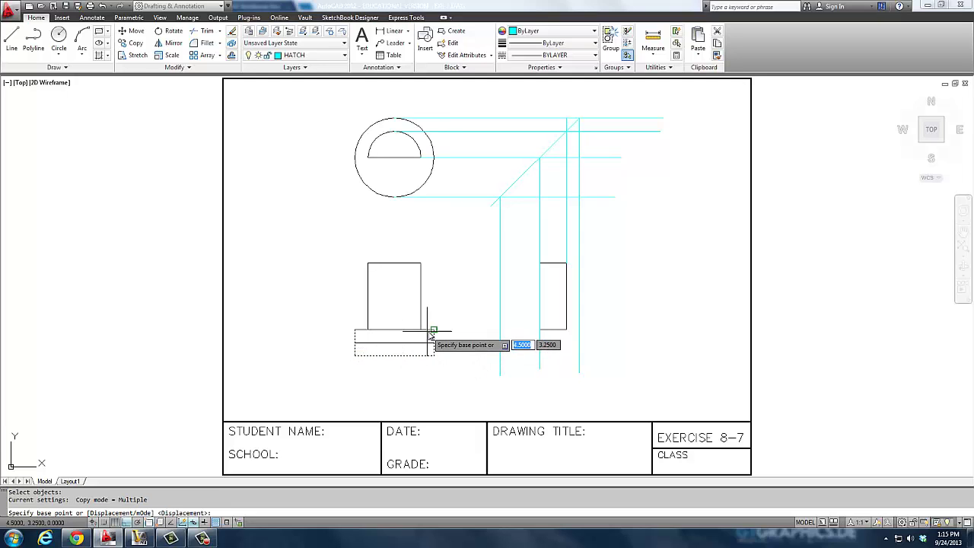
pyautogui.click(435, 330)
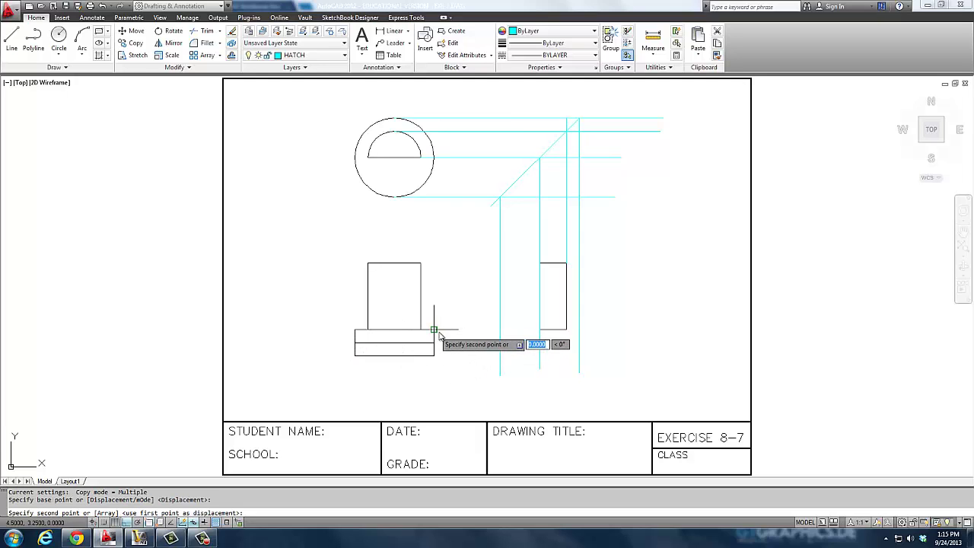
pyautogui.click(579, 330)
pyautogui.press('Return')
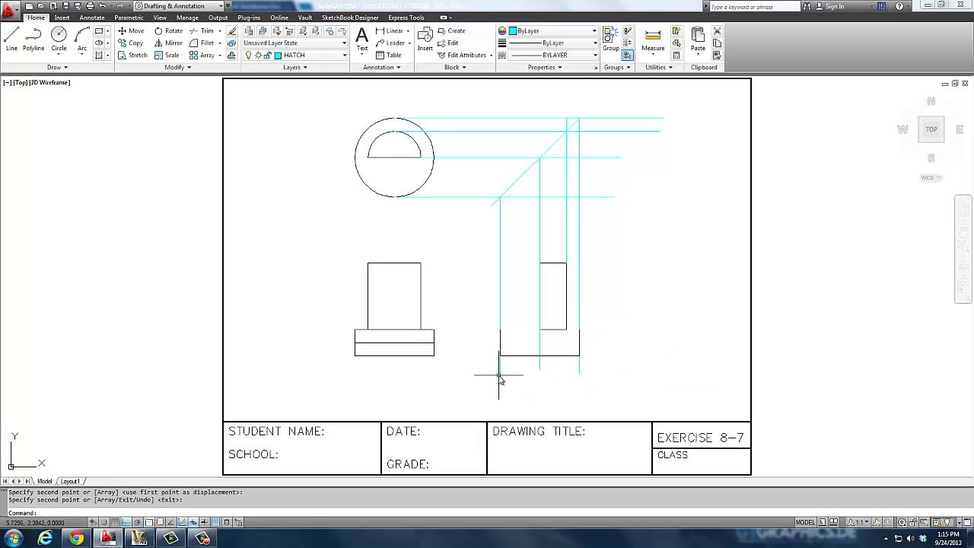
# Draw a horizontal projection line from the midpoint of the front base's right edge to the side view's middle vertical projection line.
pyautogui.write('l')
pyautogui.press('Return')
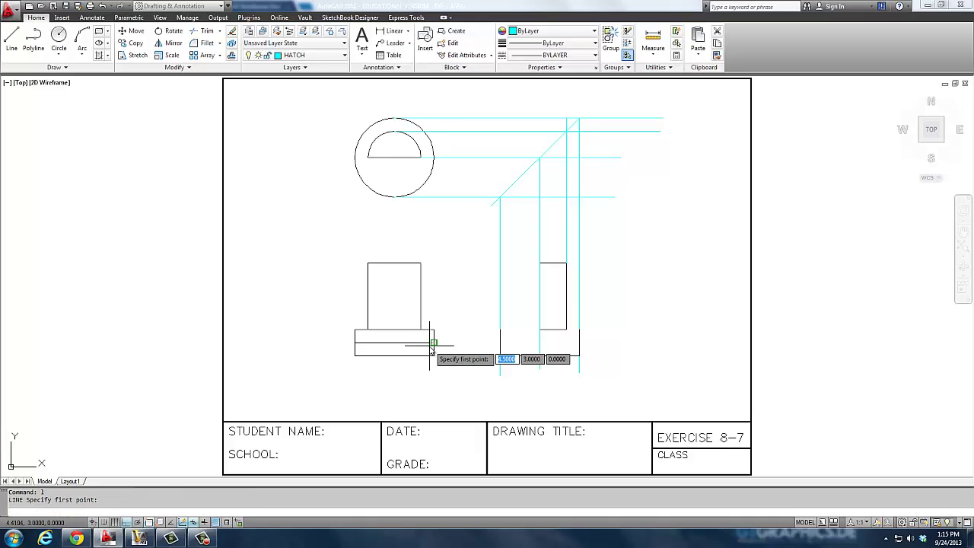
pyautogui.click(434, 342)
pyautogui.click(538, 343)
pyautogui.press('Return')
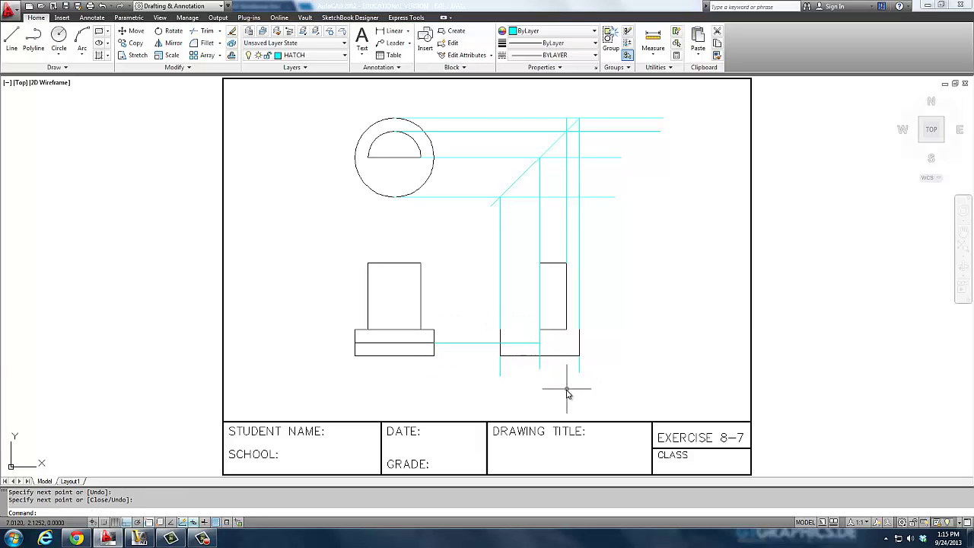
# Undo the last horizontal projection line and the base copy, and redo the base copy.
pyautogui.click(517, 371)
pyautogui.click(511, 355)
pyautogui.press('Escape')
pyautogui.press('Escape')
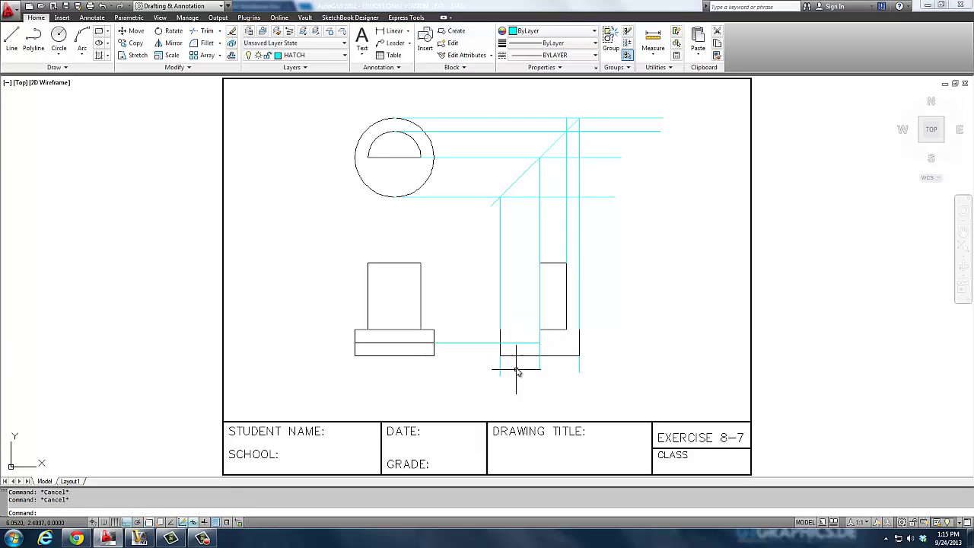
pyautogui.write('u')
pyautogui.press('Return')
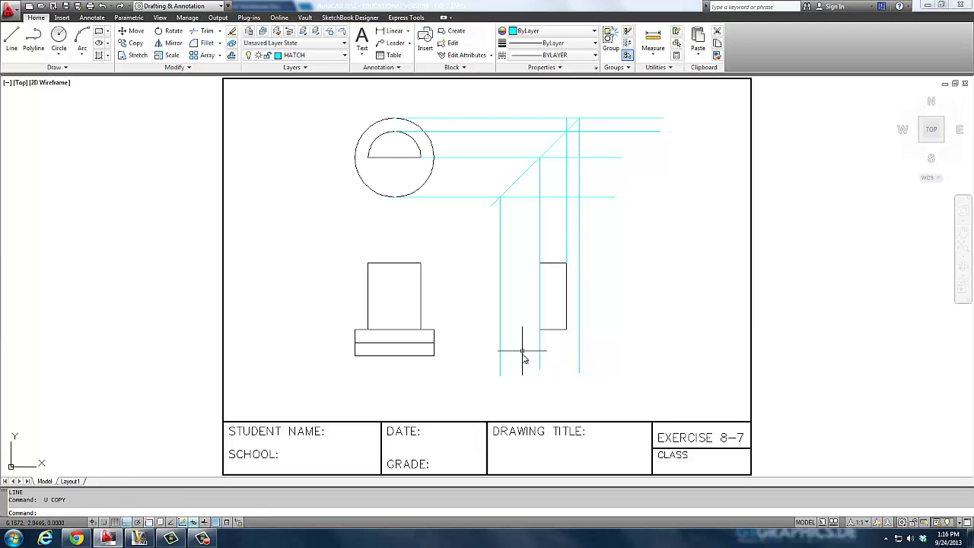
pyautogui.write('re')
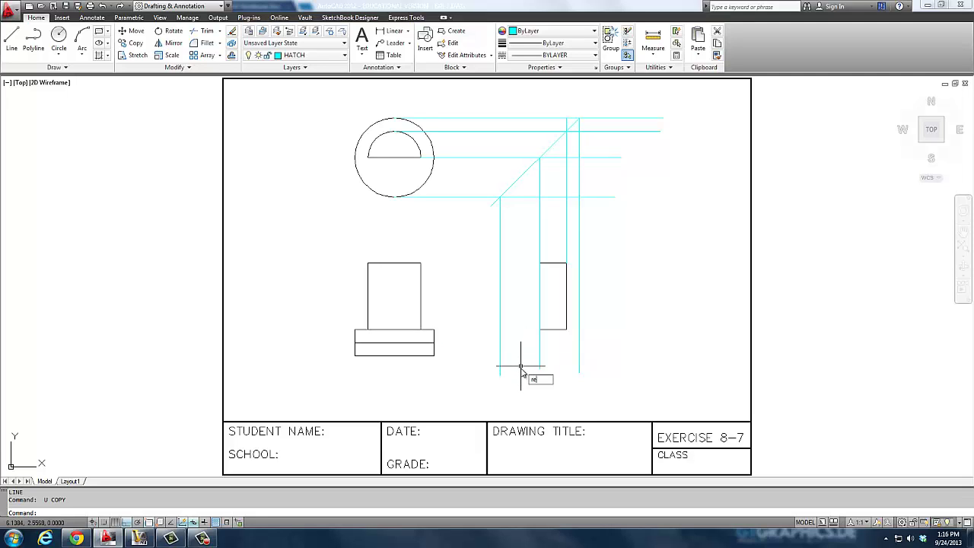
pyautogui.write('do')
pyautogui.press('Return')
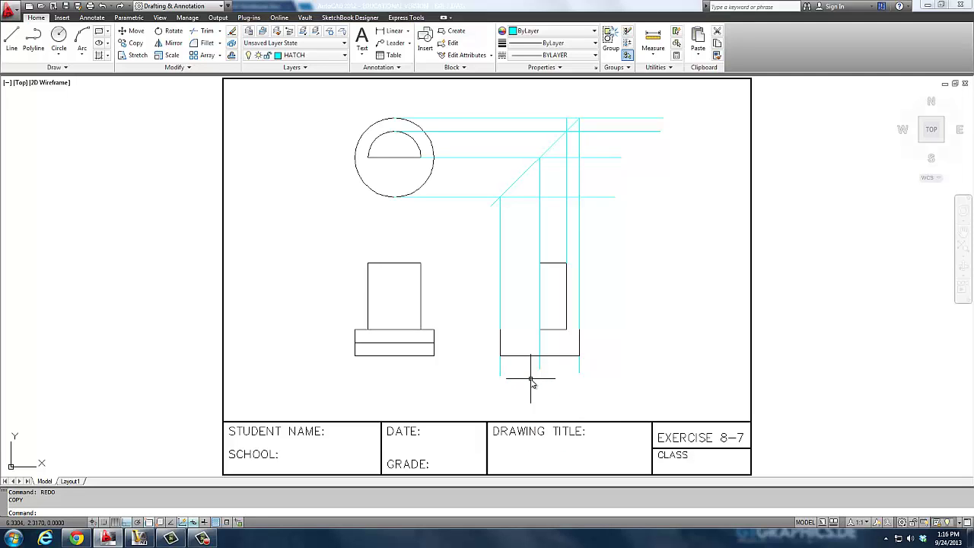
# On the OBJECT layer, draw a line from the front base's middle edge horizontally to the side view's middle projection line, then down to the base's bottom edge.
pyautogui.click(274, 31)
pyautogui.click(394, 343)
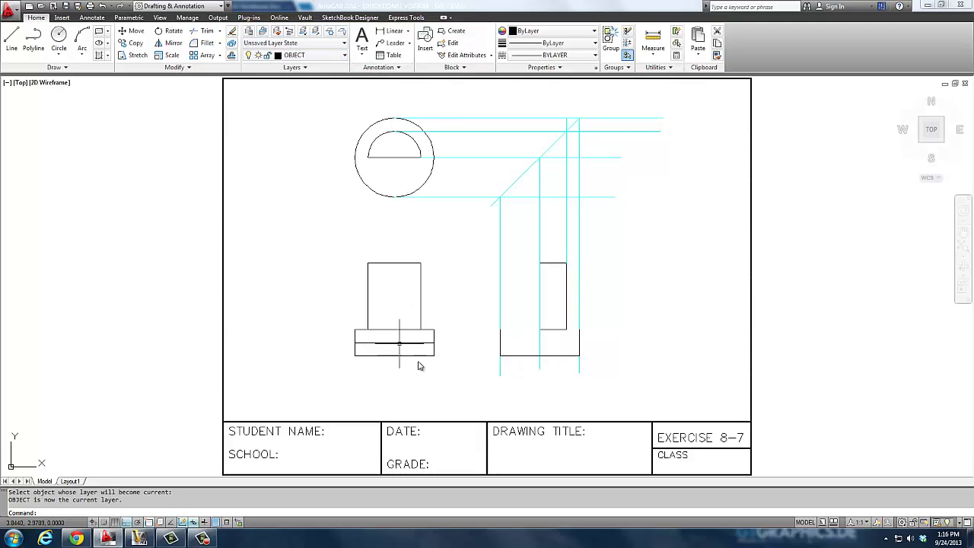
pyautogui.write('l')
pyautogui.press('Return')
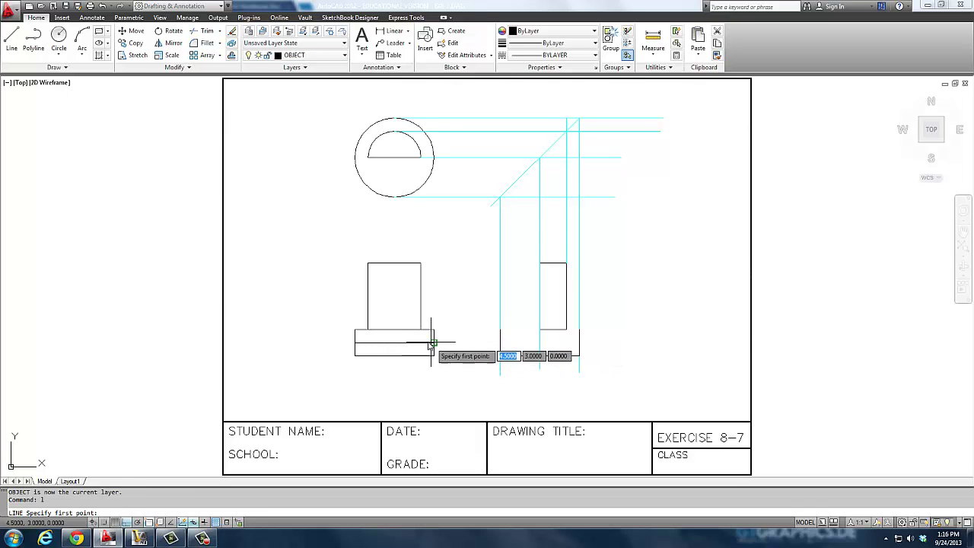
pyautogui.click(433, 342)
pyautogui.click(540, 343)
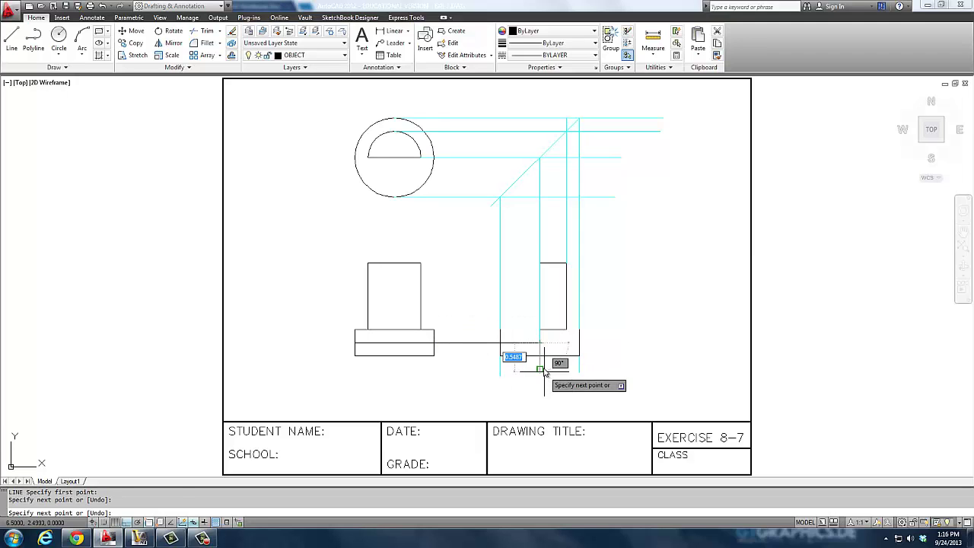
pyautogui.click(541, 356)
pyautogui.press('Return')
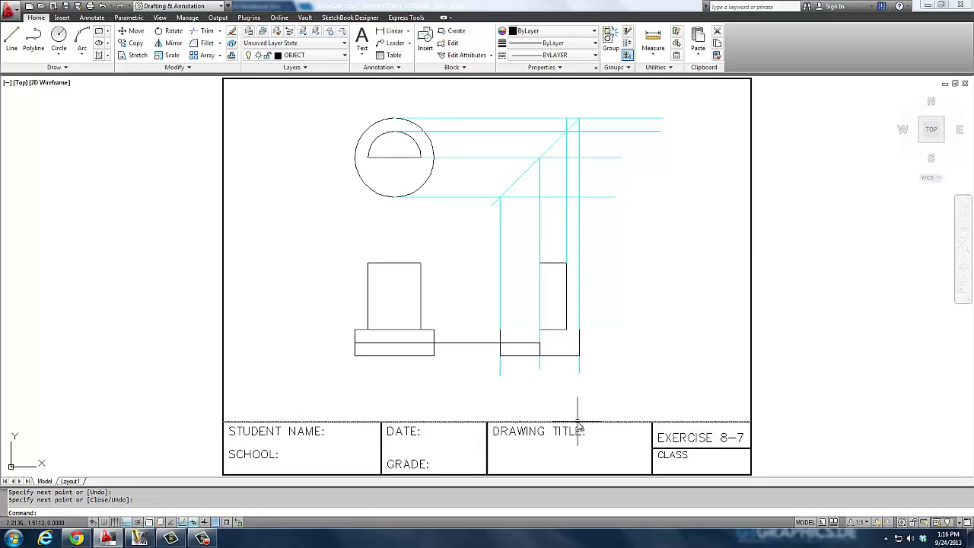
# Trim the side base to its stepped outline, removing the bottom-left edge, the lower left edge and the line segment between the front and side views.
pyautogui.write('tr')
pyautogui.press('Return')
pyautogui.press('Return')
pyautogui.click(532, 355)
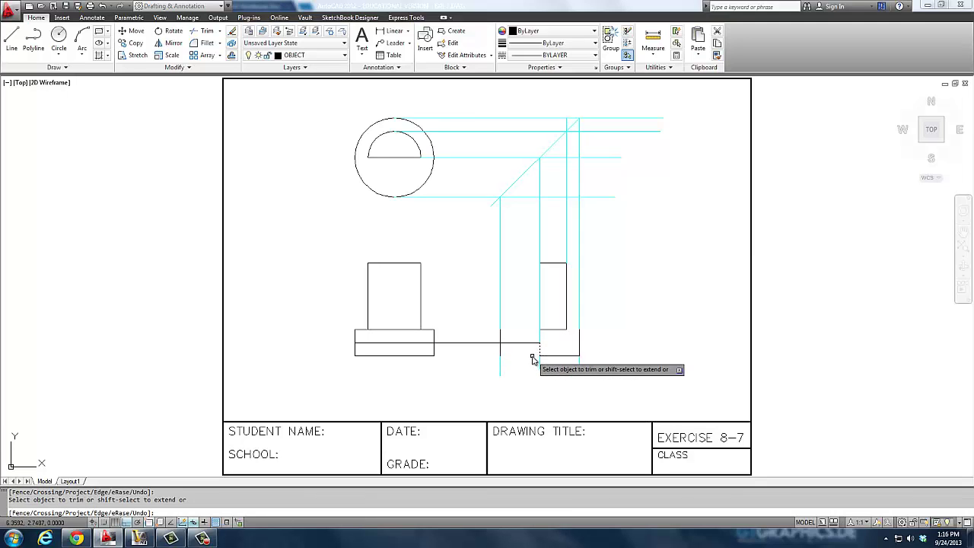
pyautogui.press('Return')
pyautogui.press('Return')
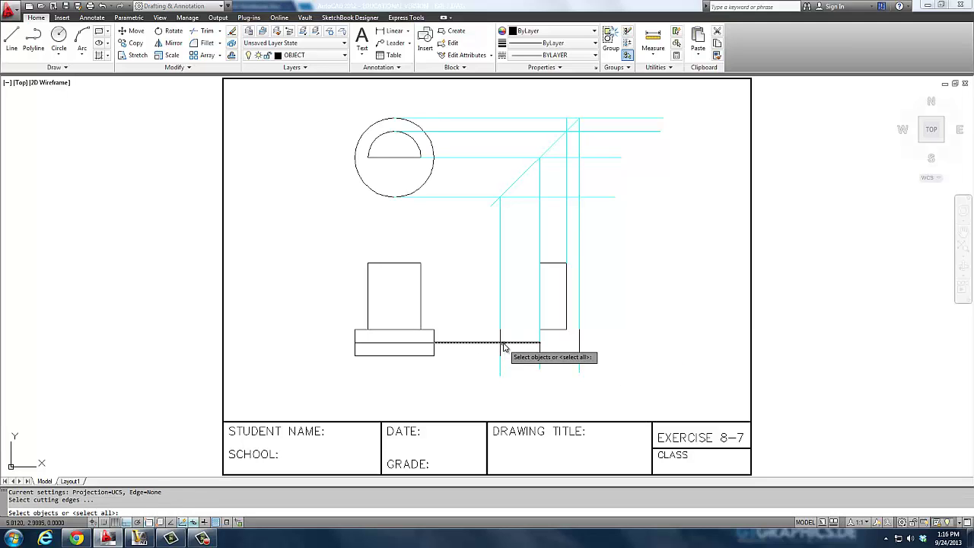
pyautogui.press('Return')
pyautogui.press('Return')
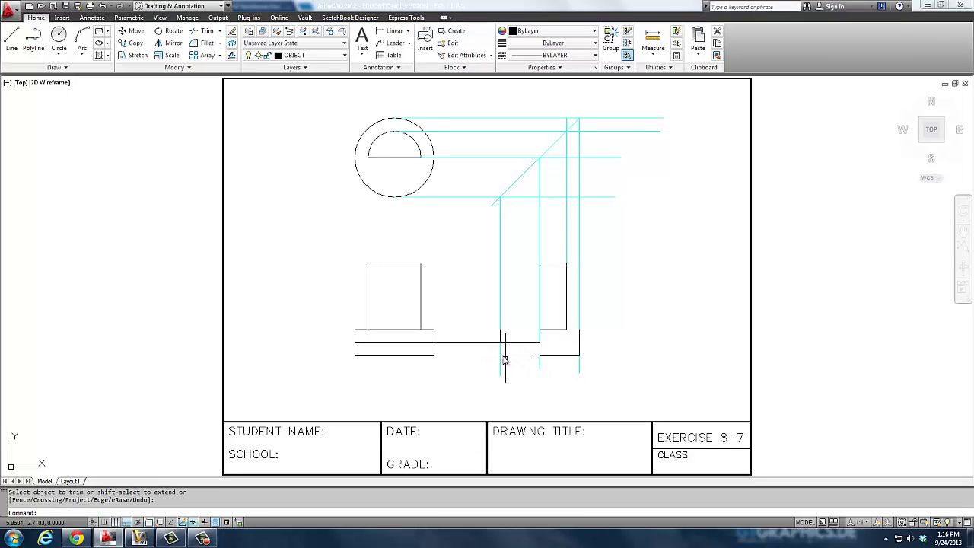
pyautogui.press('Return')
pyautogui.press('Return')
pyautogui.click(496, 346)
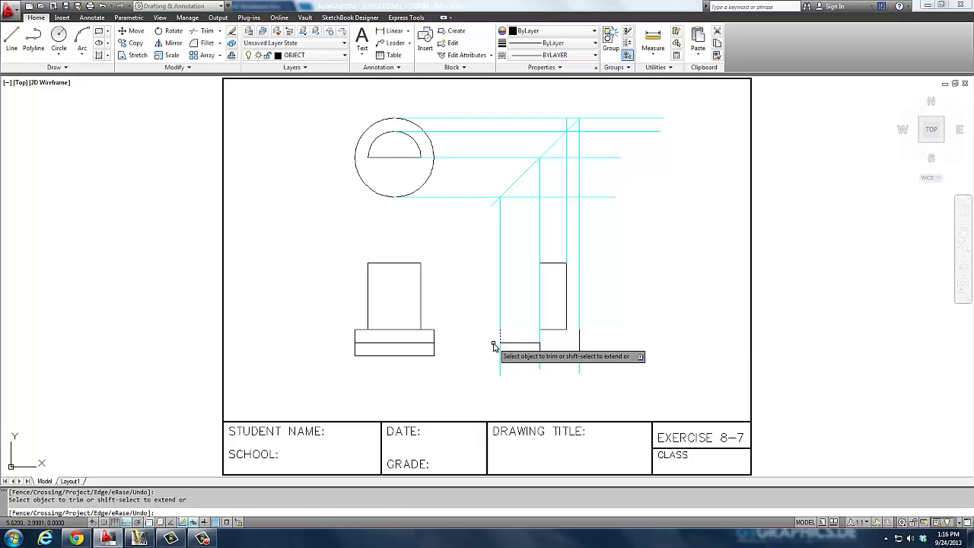
# Erase the leftmost vertical projection line running down through the side view's left edge.
pyautogui.click(514, 373)
pyautogui.click(494, 360)
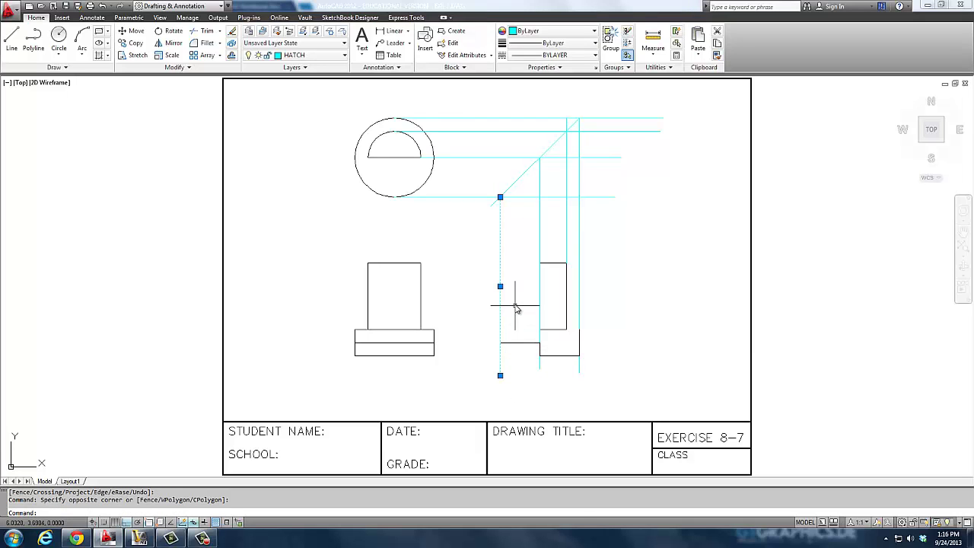
pyautogui.write('e')
pyautogui.press('Return')
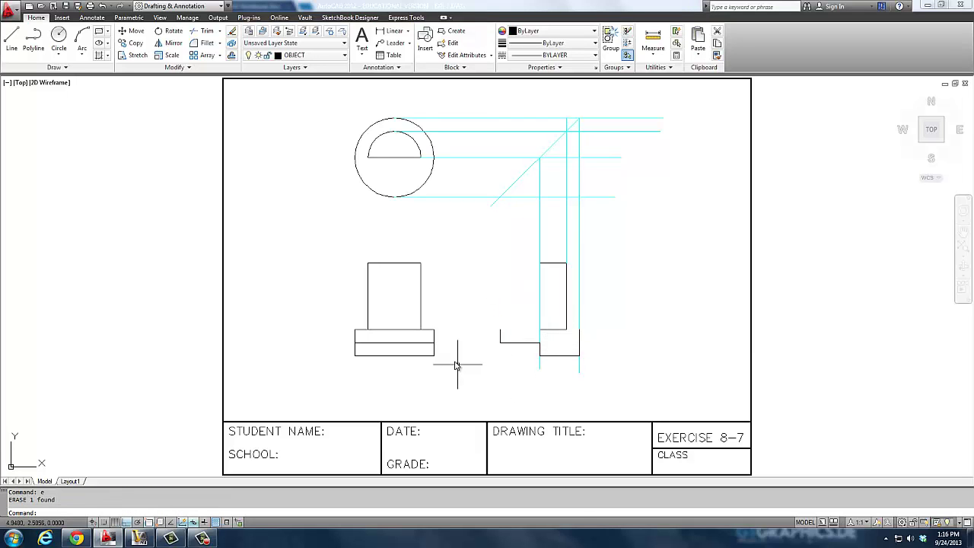
# Draw the side base's top edge from the upper end of its left edge to the upper end of its right edge.
pyautogui.write('l')
pyautogui.press('Return')
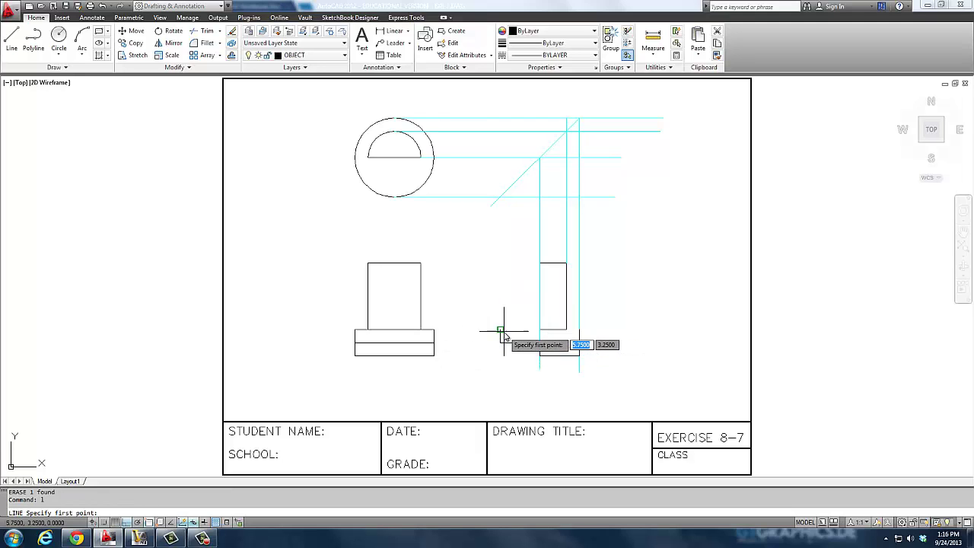
pyautogui.click(501, 330)
pyautogui.click(579, 331)
pyautogui.press('Return')
pyautogui.press('Return')
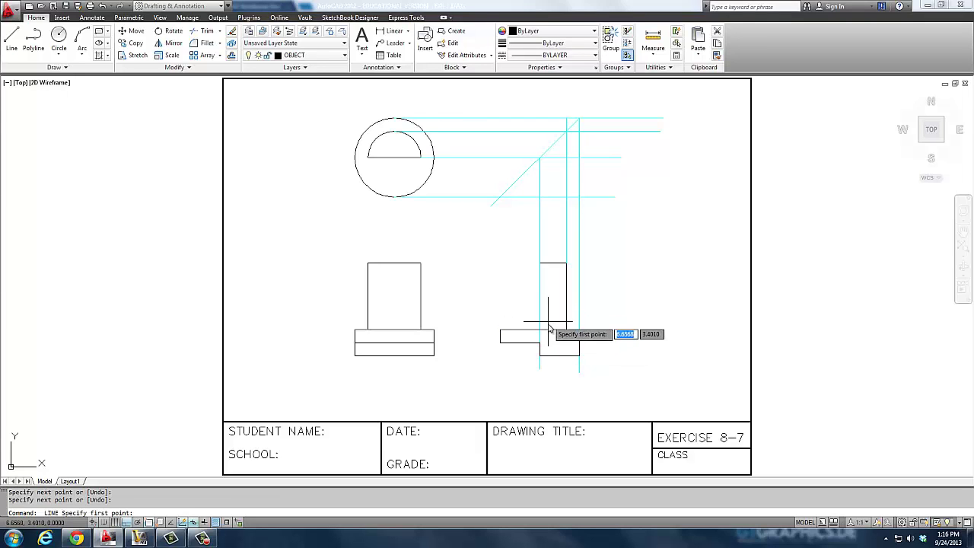
pyautogui.click(588, 217)
pyautogui.press('Escape')
# Erase all remaining projection lines and the diagonal miter line.
pyautogui.click(601, 229)
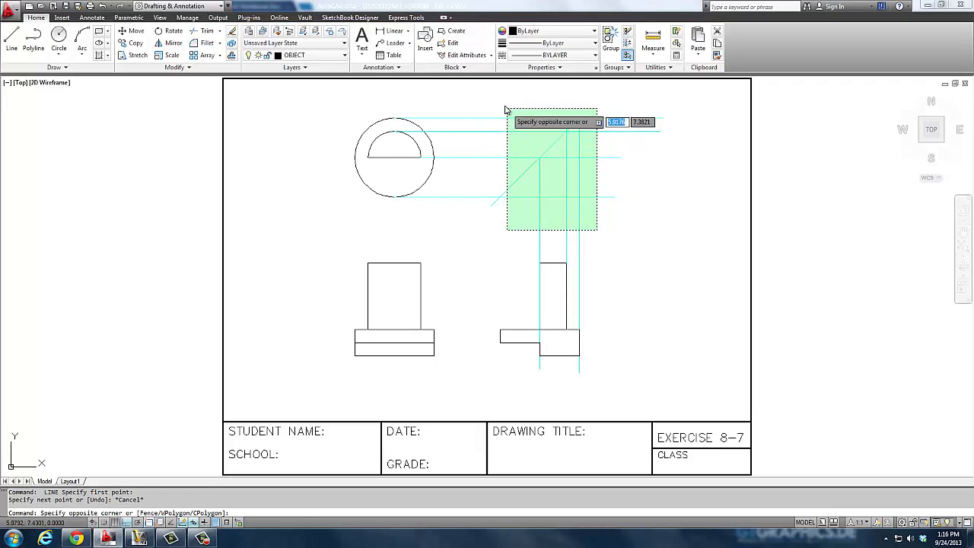
pyautogui.click(507, 104)
pyautogui.press('Delete')
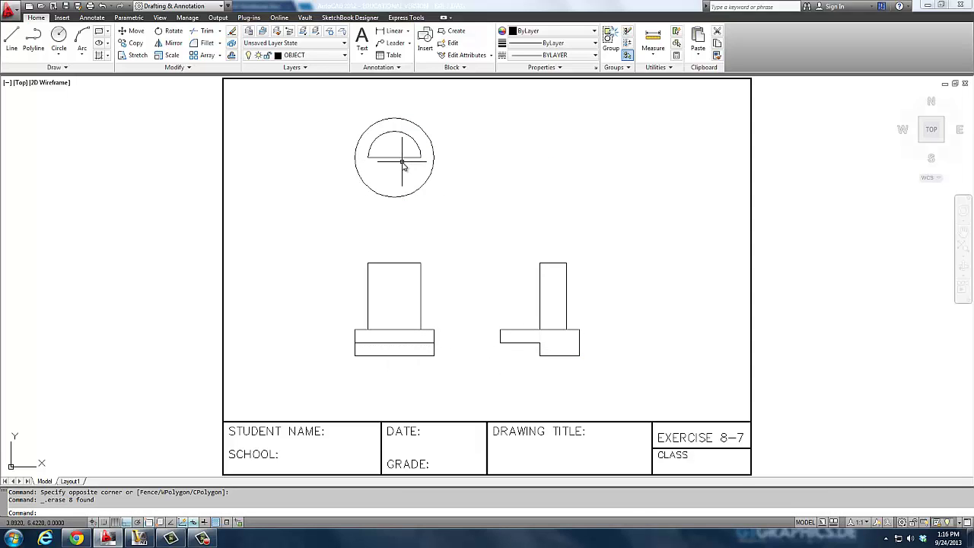
# On the HIDDEN layer, draw a horizontal line across the top view's outer circle from its left quadrant to its right quadrant.
pyautogui.click(304, 55)
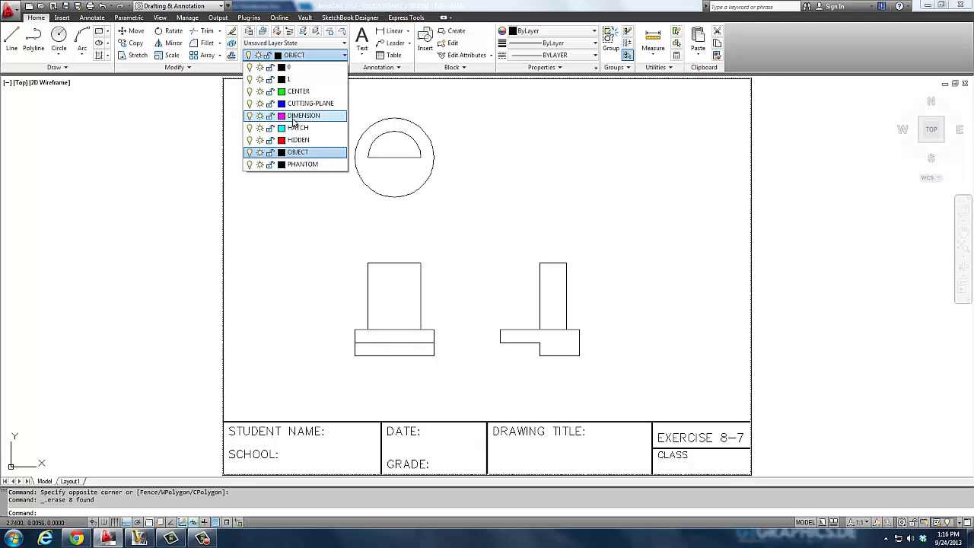
pyautogui.click(297, 139)
pyautogui.write('l')
pyautogui.press('Return')
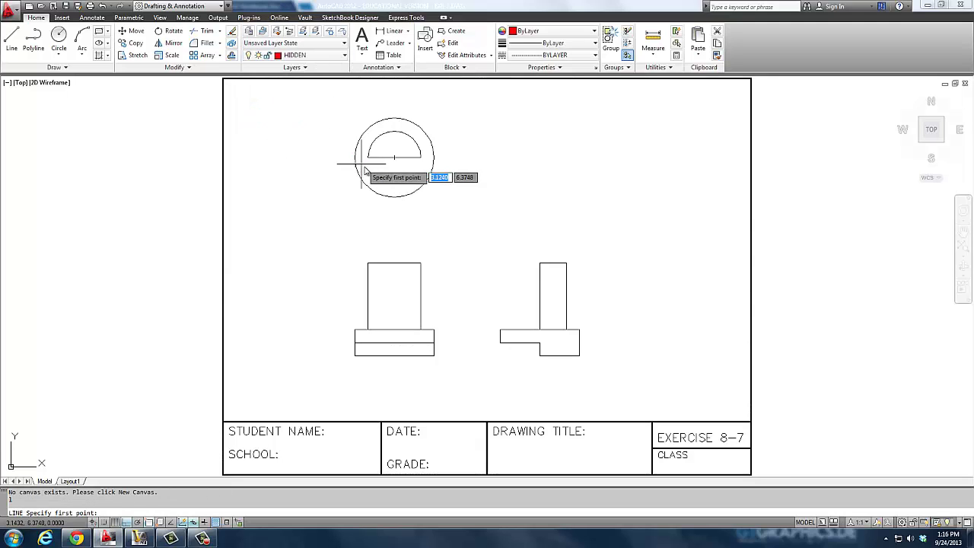
pyautogui.click(355, 156)
pyautogui.click(434, 157)
pyautogui.press('Return')
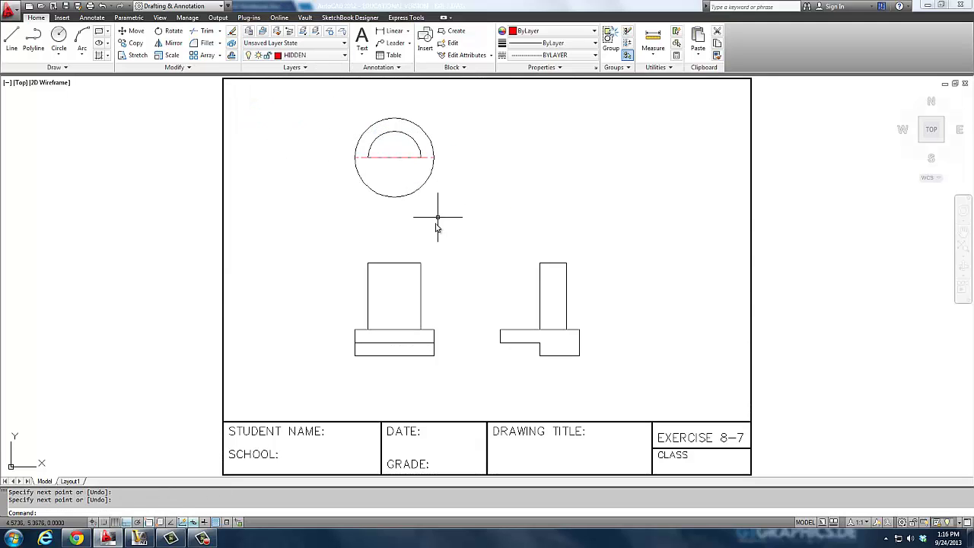